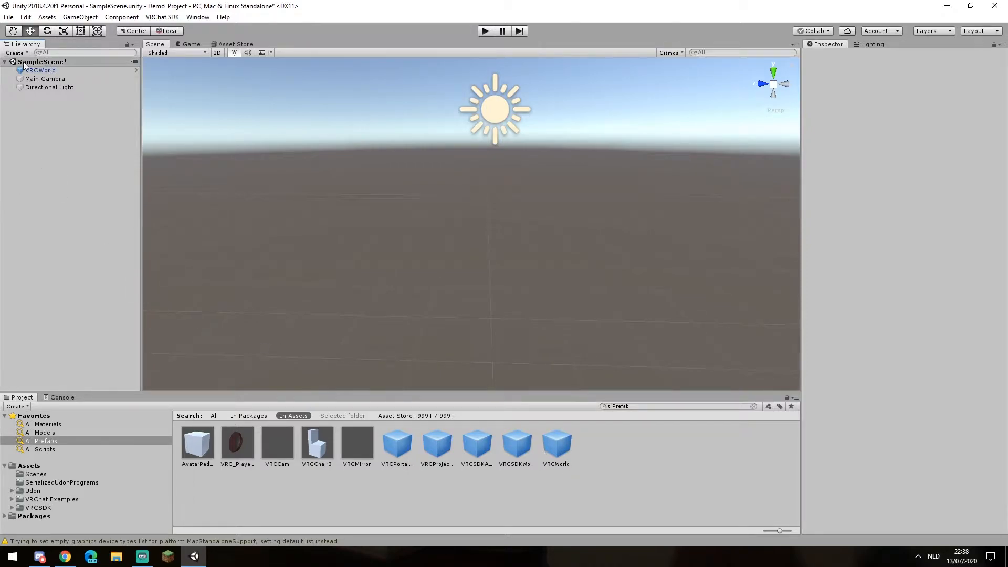
pyautogui.click(56, 71)
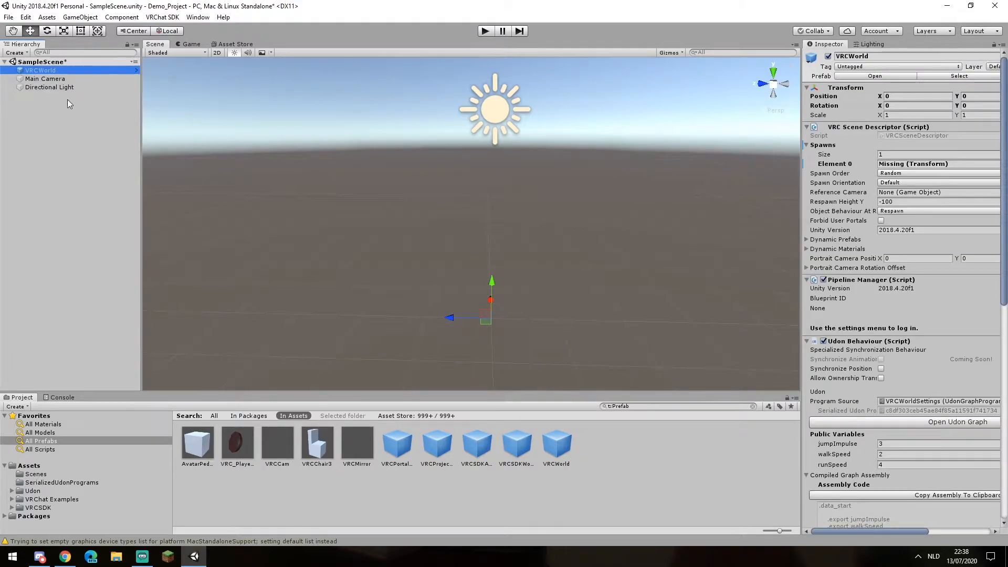
pyautogui.click(41, 138)
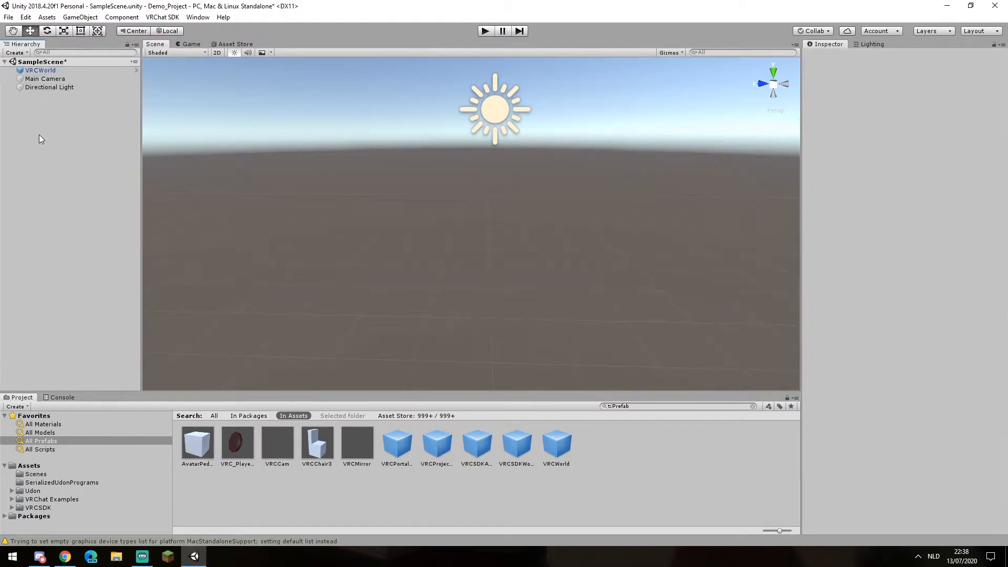
pyautogui.moveTo(471, 244); pyautogui.dragTo(468, 260, button='right')
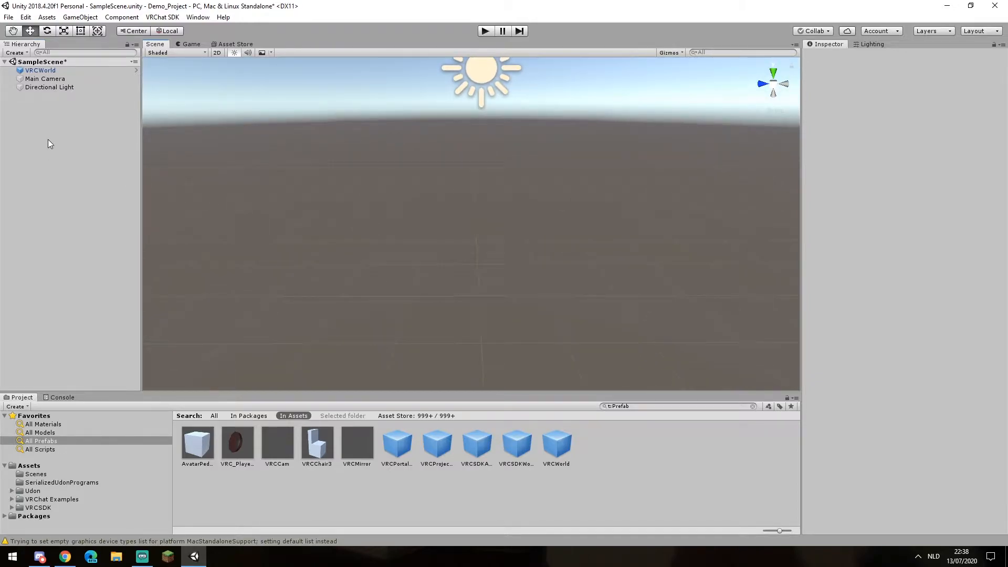
# Add a cube to the scene and rename it Spawn
pyautogui.rightClick(42, 126)
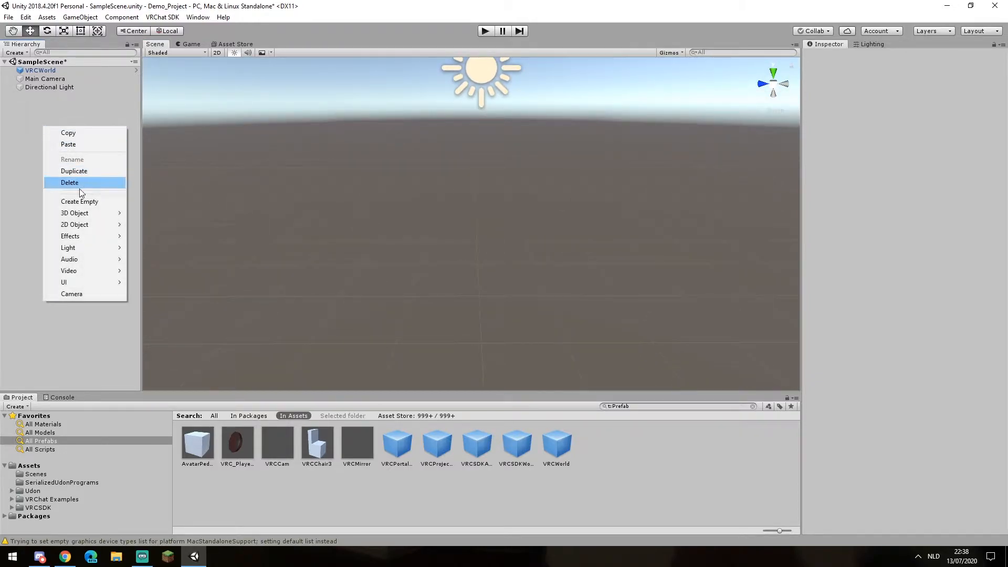
pyautogui.moveTo(80, 215)
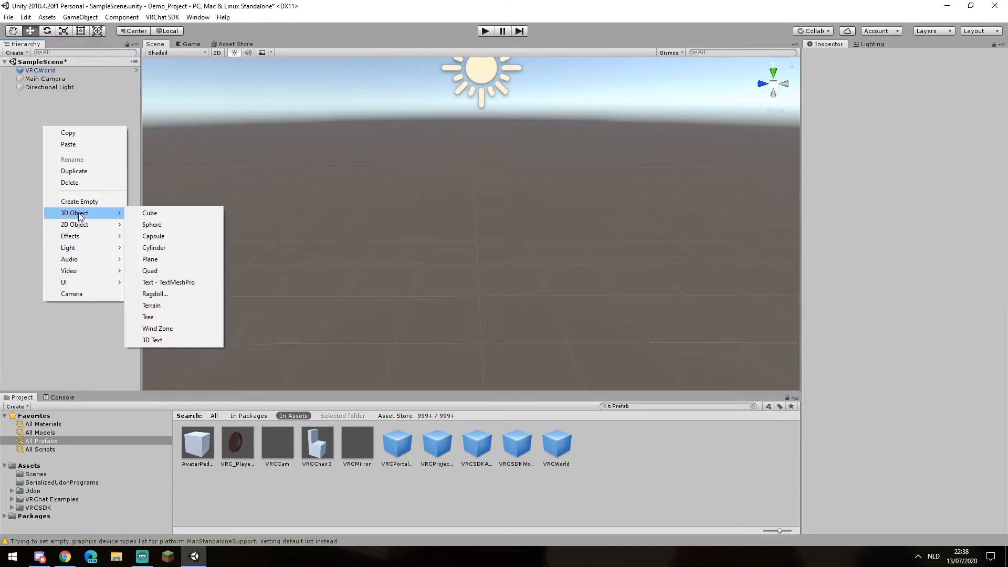
pyautogui.click(158, 213)
pyautogui.rightClick(33, 96)
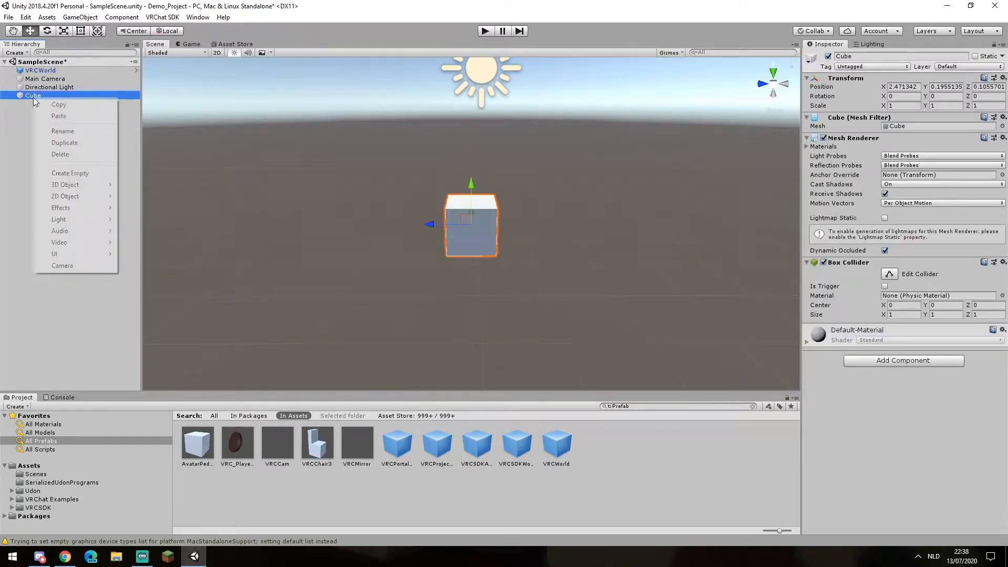
pyautogui.click(60, 131)
pyautogui.write('Spawn')
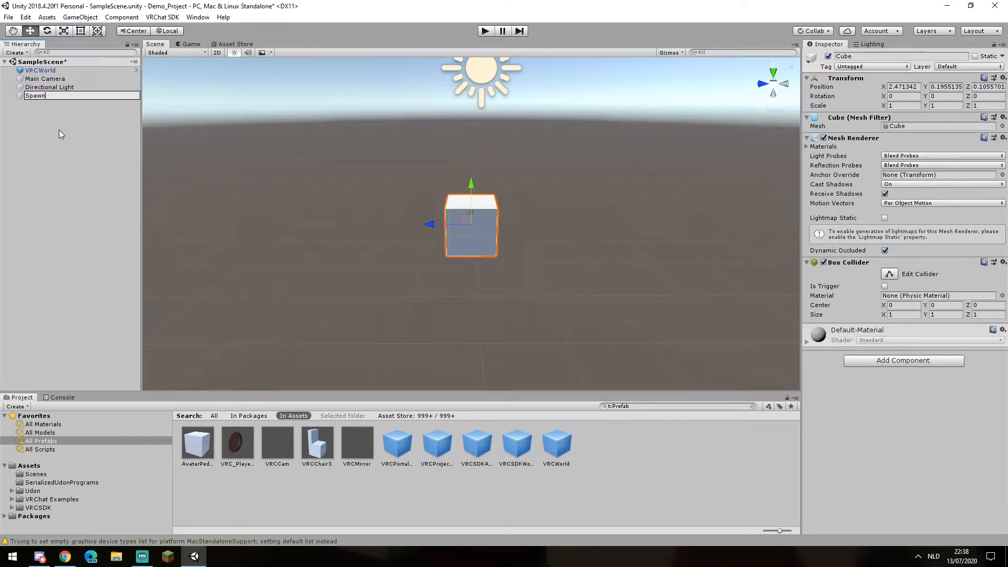
pyautogui.press('Return')
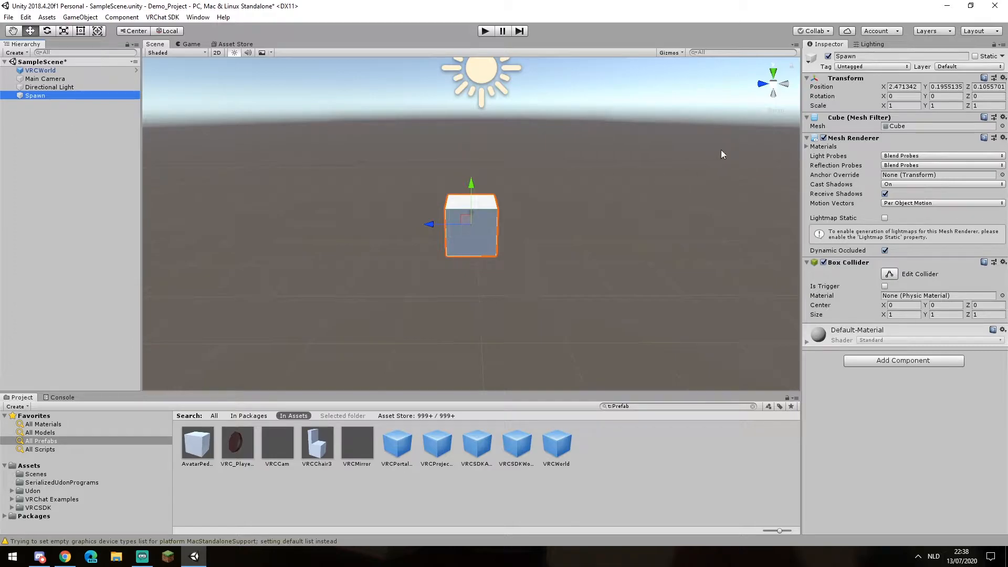
# Set the Spawn cube's X, Y and Z position to 0
pyautogui.click(900, 87)
pyautogui.write('0')
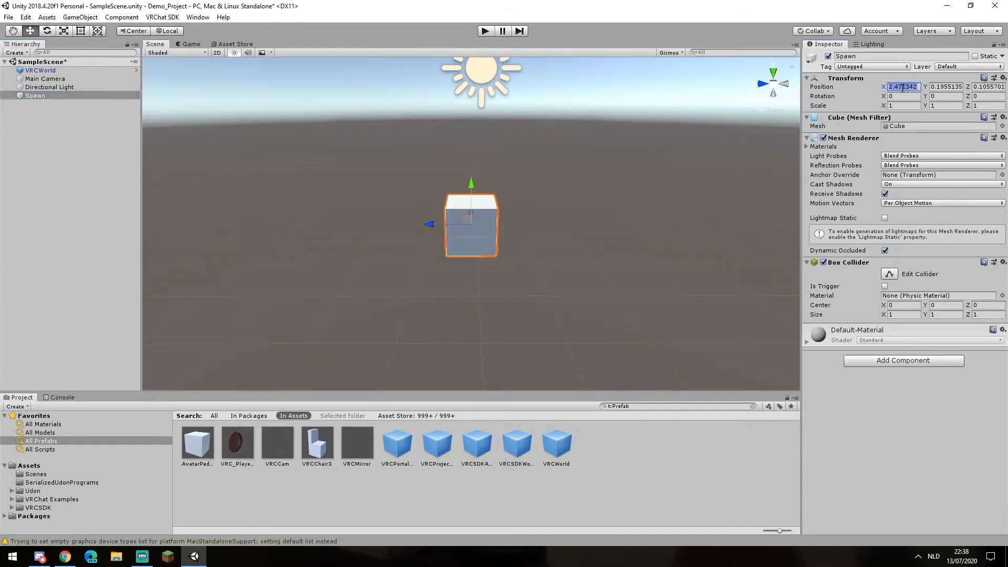
pyautogui.press('Tab')
pyautogui.write('0')
pyautogui.press('Tab')
pyautogui.write('0')
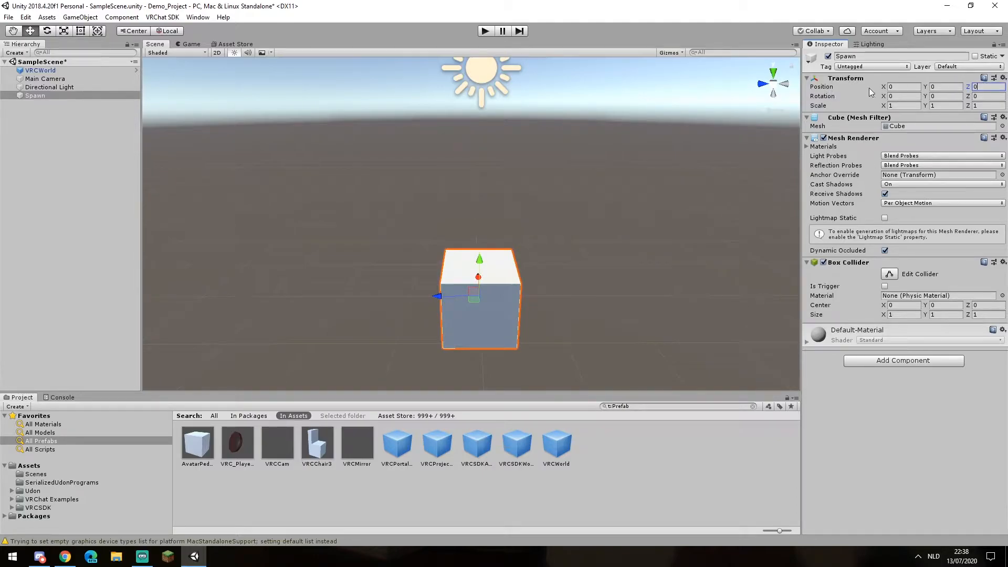
pyautogui.click(889, 87)
pyautogui.press('Tab')
pyautogui.click(987, 88)
pyautogui.press('Return')
# Flatten the Spawn cube into a thin slab by setting its Y scale to 0.1
pyautogui.keyDown('alt'); pyautogui.moveTo(602, 246); pyautogui.dragTo(585, 231); pyautogui.keyUp('alt')
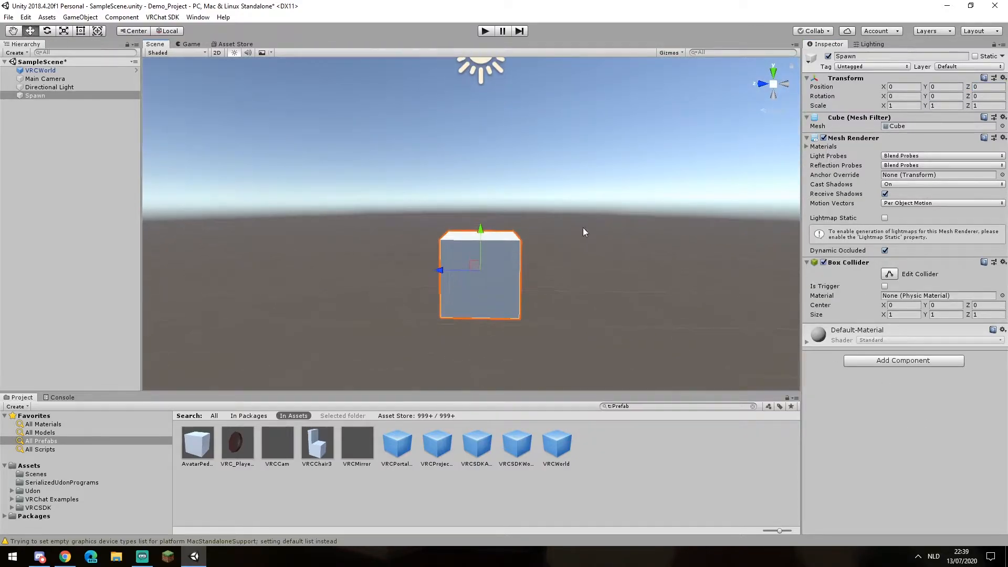
pyautogui.click(947, 106)
pyautogui.write('0.1')
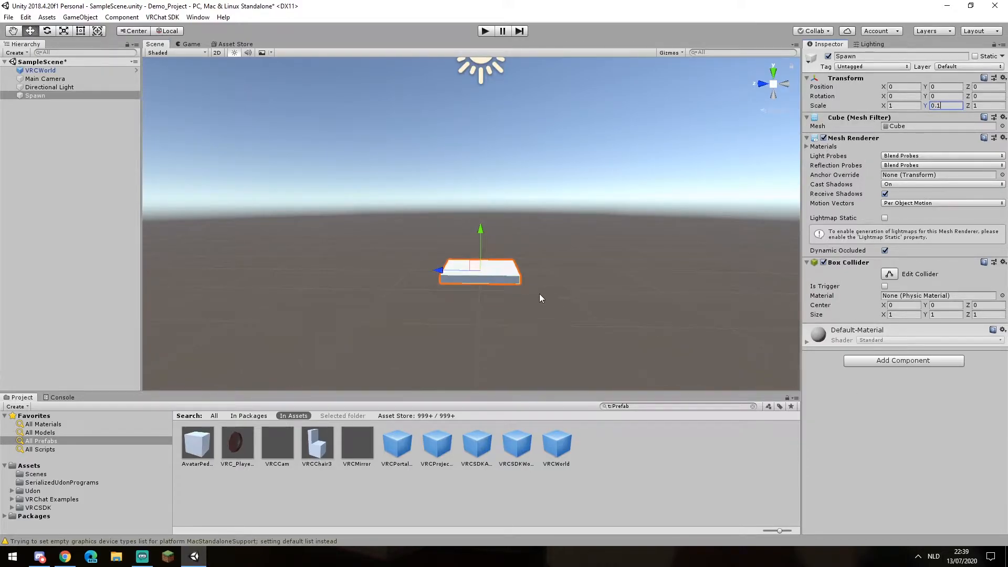
pyautogui.scroll(8, 541, 294)
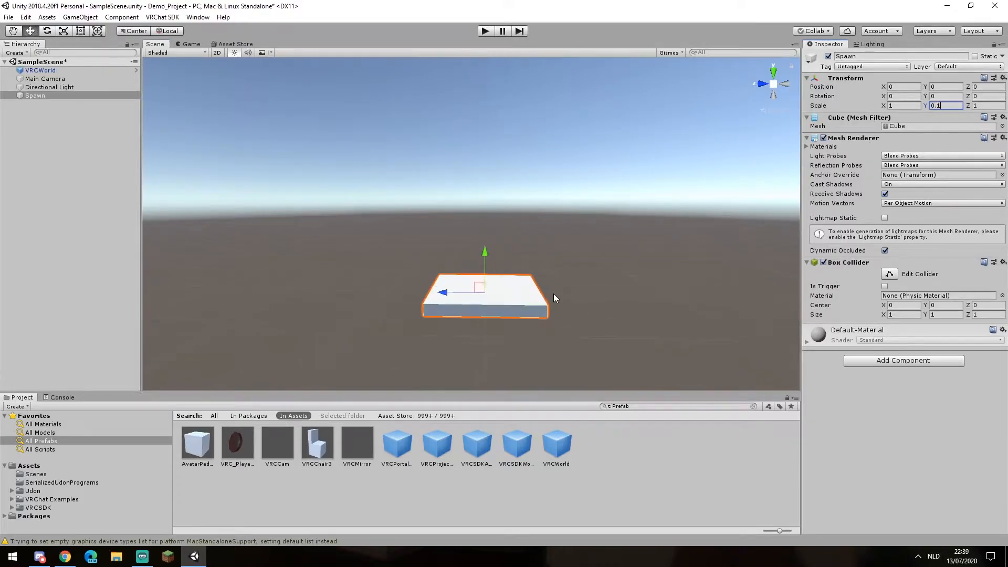
pyautogui.moveTo(618, 298); pyautogui.dragTo(584, 263, button='middle')
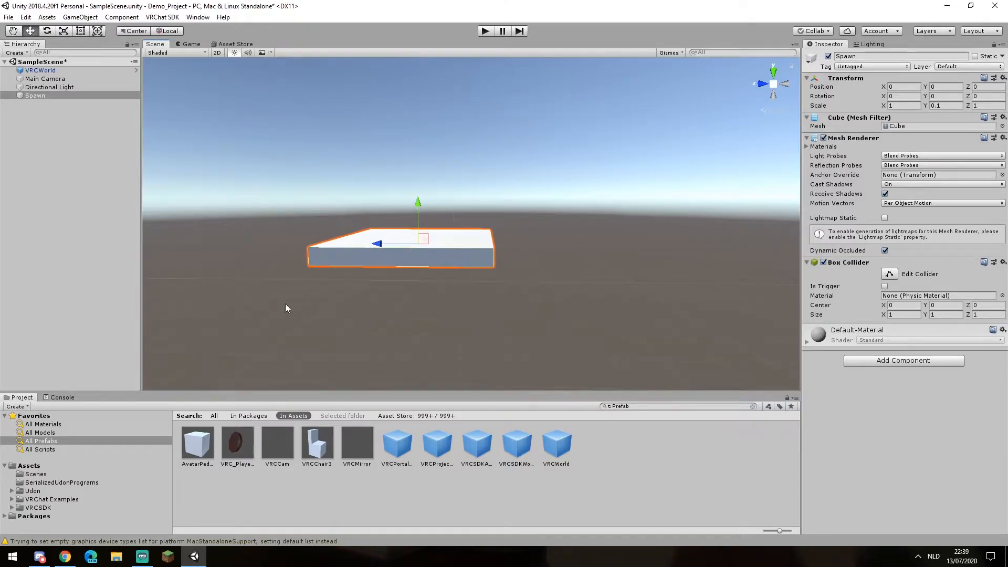
# Set the Spawn slab's Y position to -0.05 in the 2D view and return the scene to 3D
pyautogui.click(216, 53)
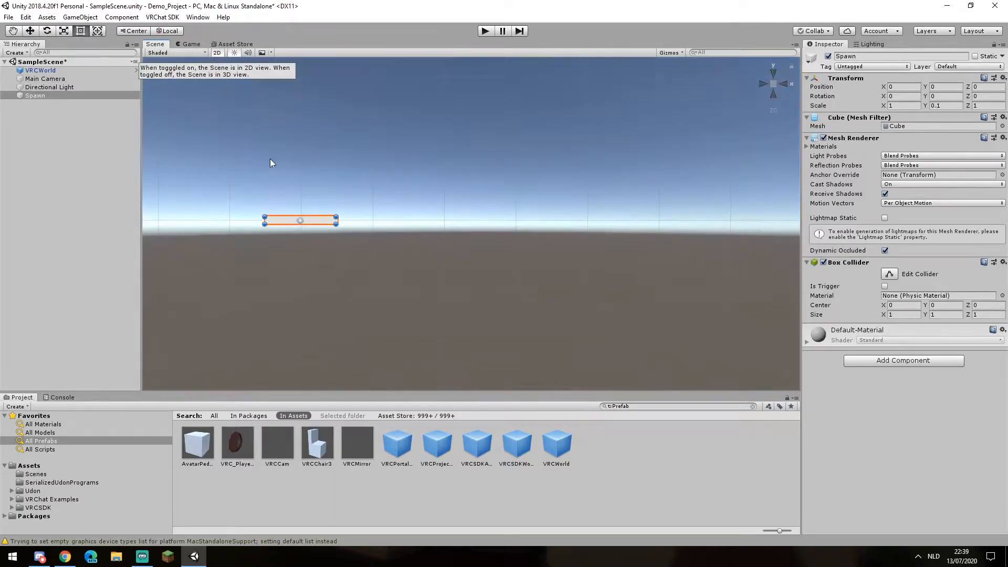
pyautogui.scroll(5, 320, 231)
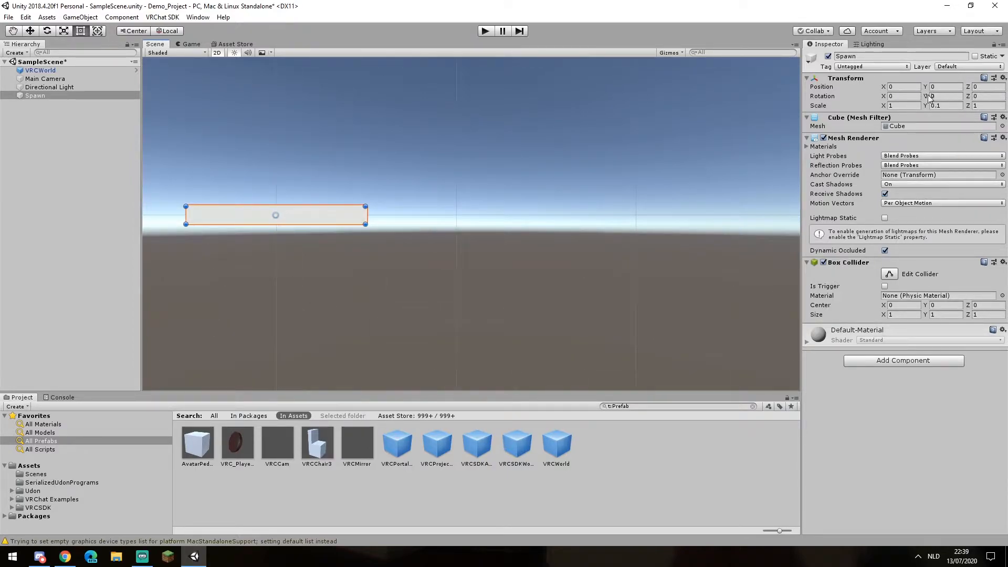
pyautogui.click(939, 87)
pyautogui.write('-0.05')
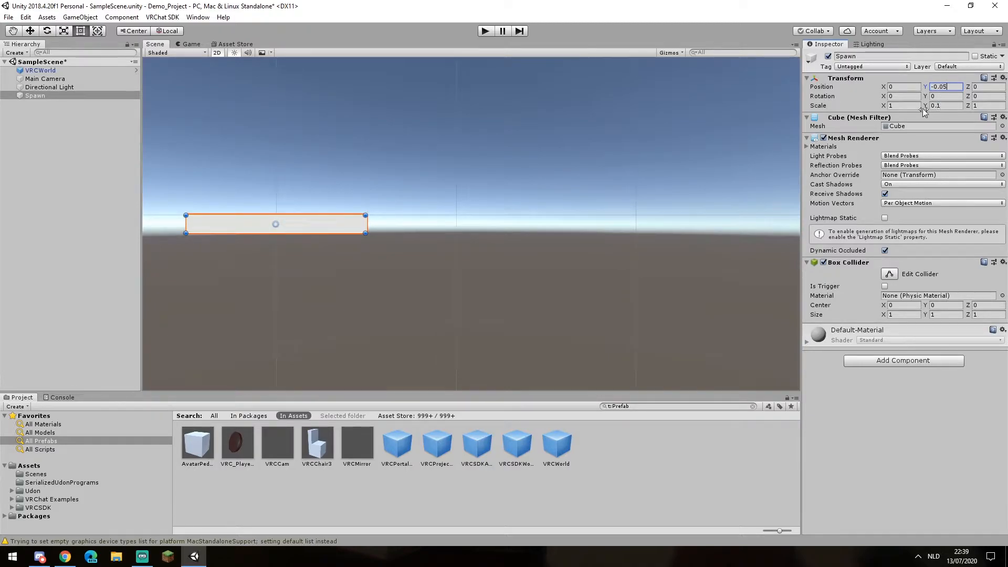
pyautogui.moveTo(469, 270); pyautogui.dragTo(578, 268, button='middle')
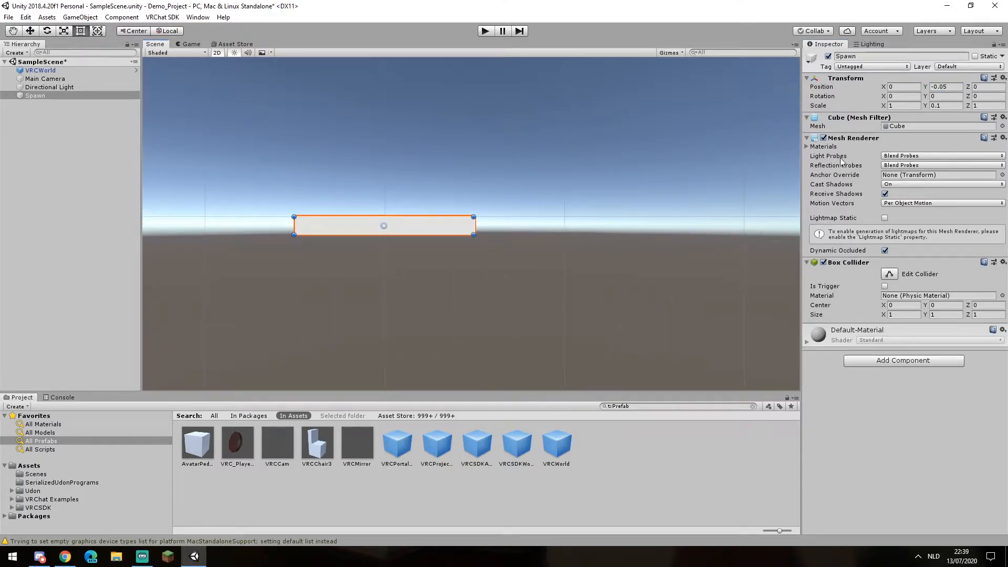
pyautogui.click(404, 198)
pyautogui.click(217, 53)
pyautogui.scroll(-6, 410, 181)
pyautogui.keyDown('alt'); pyautogui.moveTo(411, 180); pyautogui.dragTo(499, 162); pyautogui.keyUp('alt')
pyautogui.moveTo(500, 162); pyautogui.dragTo(523, 201, button='middle')
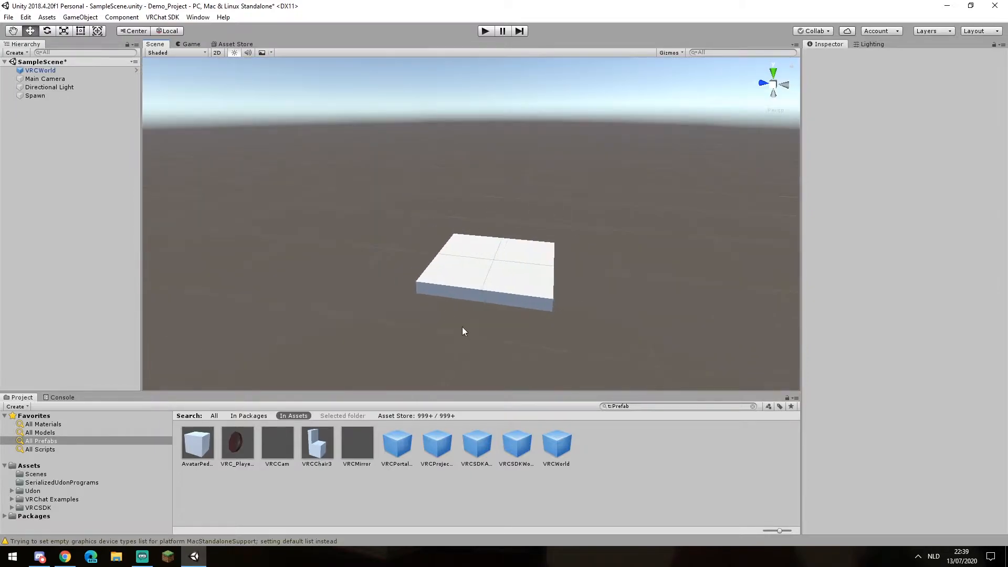
# Assign the Spawn object as Element 0 of VRCWorld's Spawns list and deselect everything
pyautogui.click(56, 71)
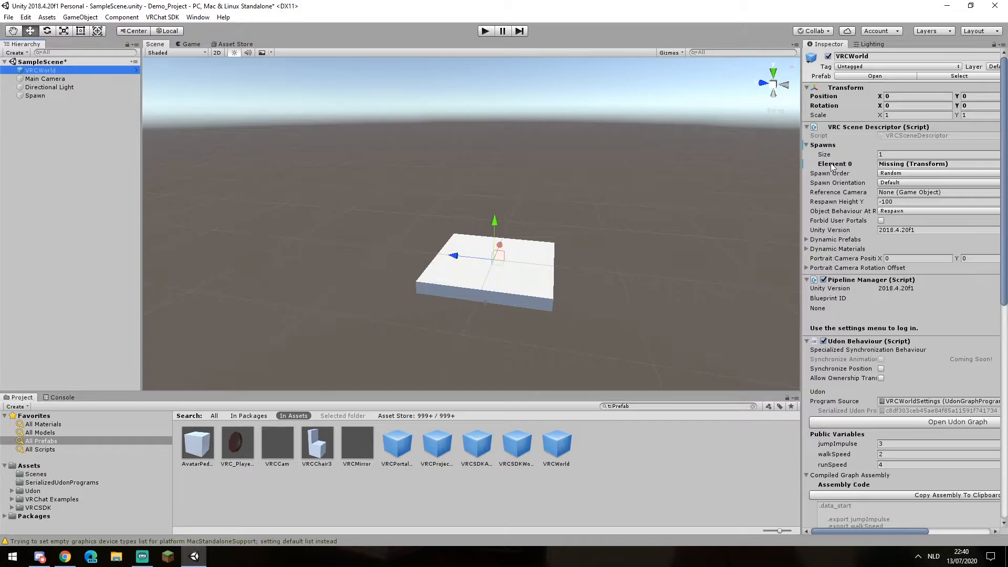
pyautogui.moveTo(63, 96); pyautogui.dragTo(907, 167)
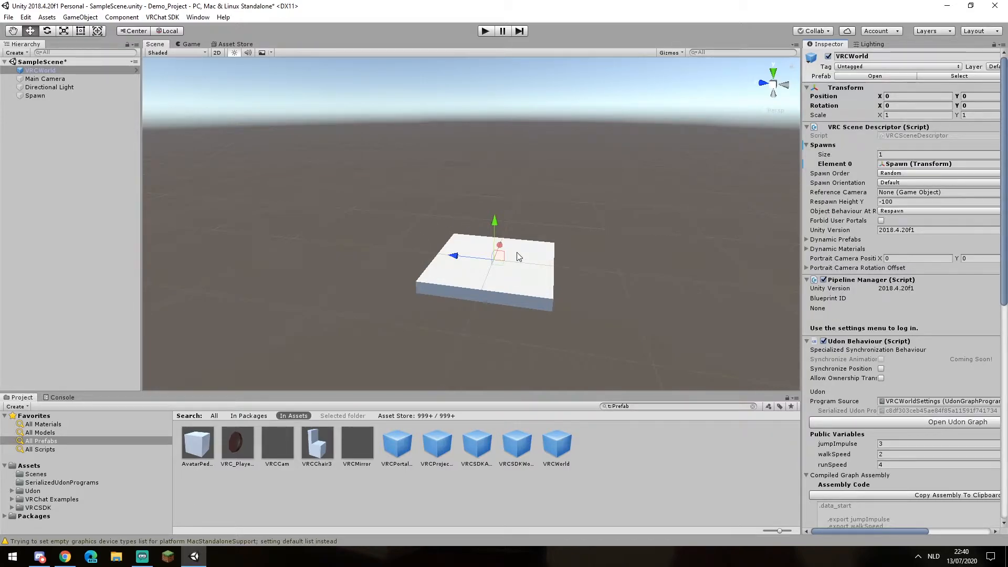
pyautogui.scroll(2, 479, 306)
pyautogui.moveTo(478, 302); pyautogui.dragTo(539, 309, button='right')
pyautogui.moveTo(473, 296); pyautogui.dragTo(508, 304, button='middle')
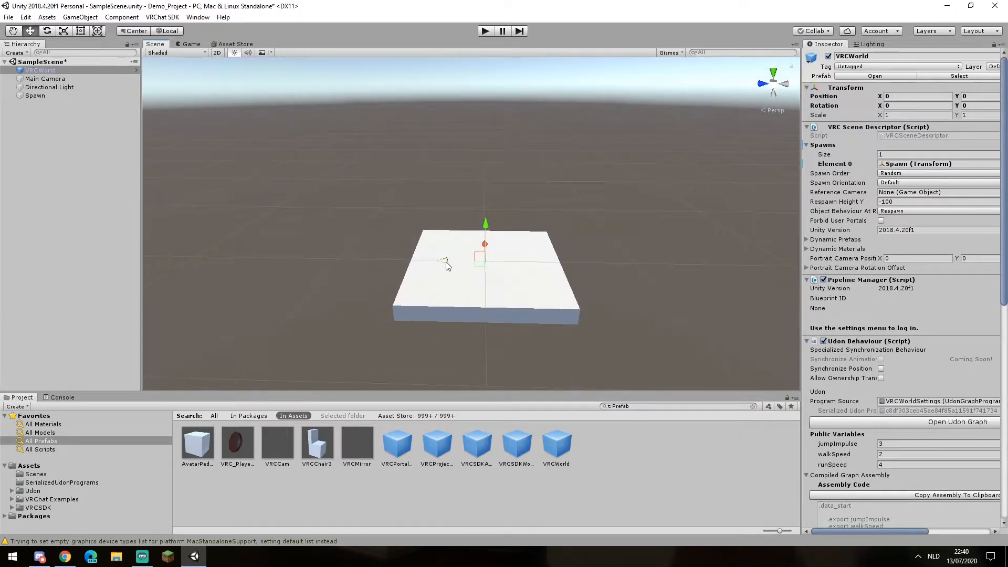
pyautogui.moveTo(447, 268); pyautogui.dragTo(459, 319, button='middle')
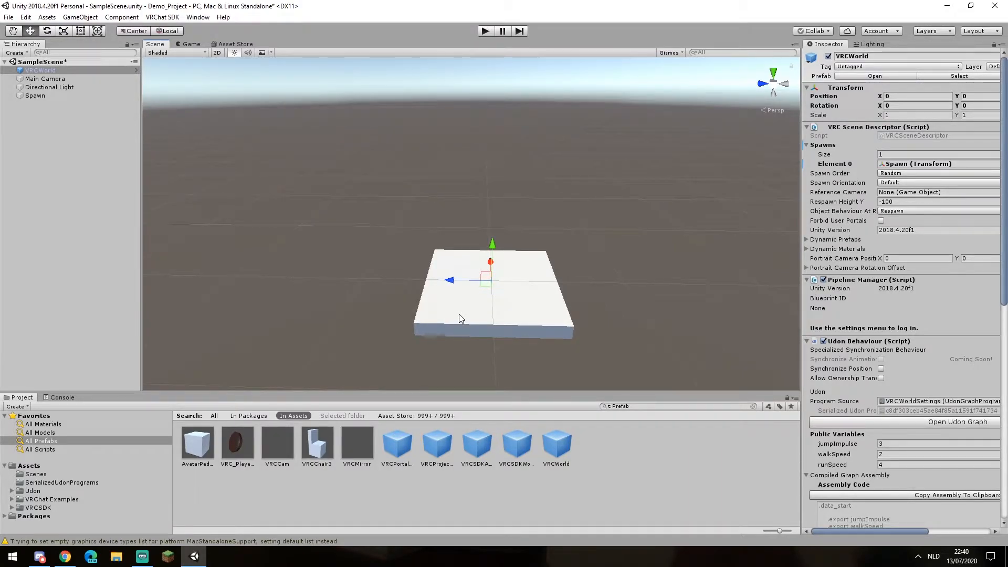
pyautogui.click(568, 304)
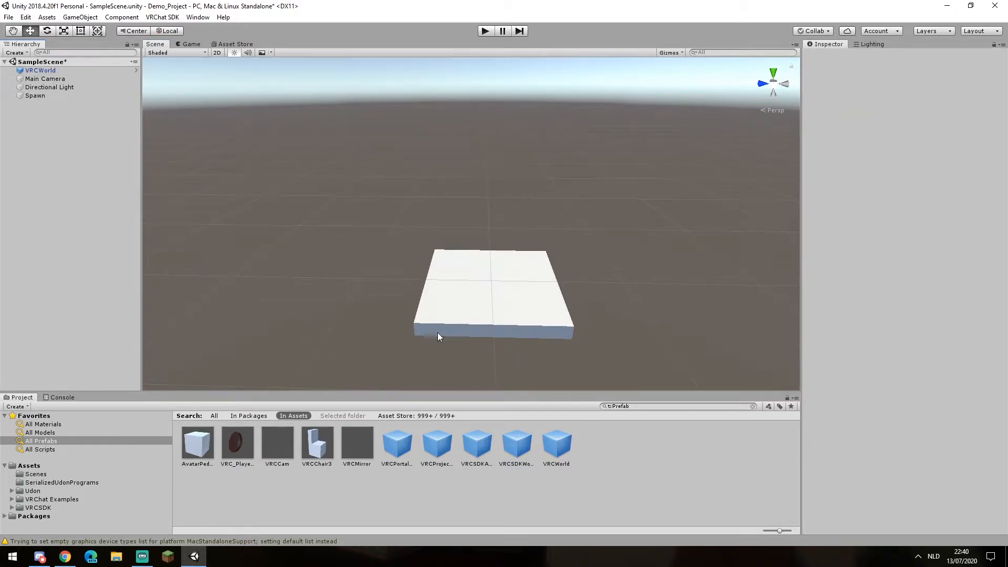
# Add a second cube to the scene and set its Y scale to 0.1
pyautogui.rightClick(72, 188)
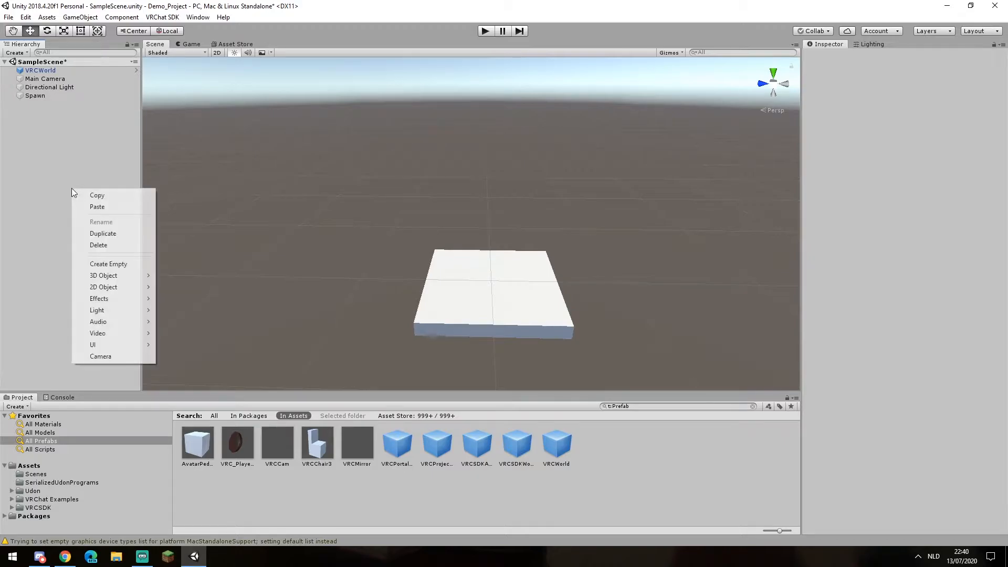
pyautogui.moveTo(106, 277)
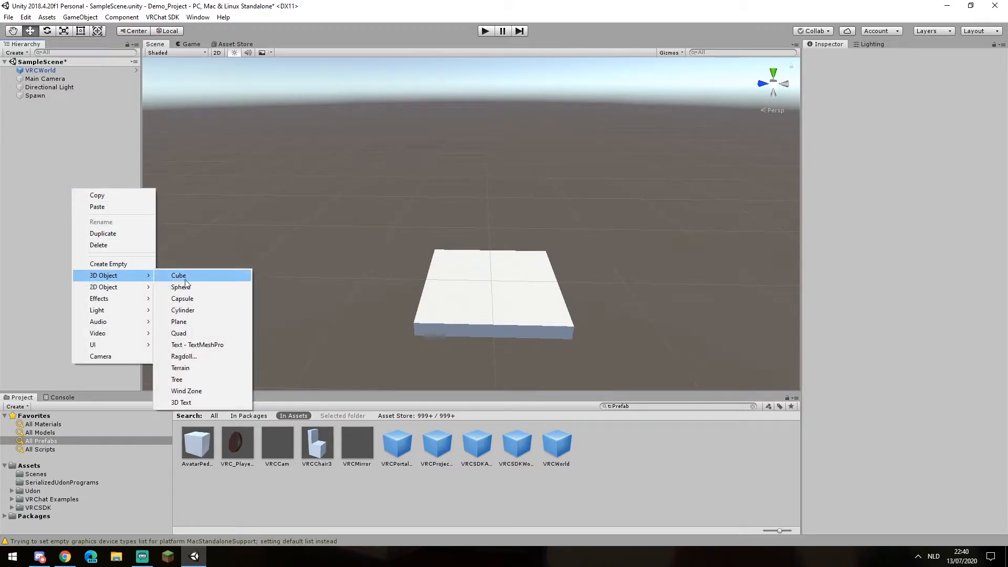
pyautogui.click(178, 275)
pyautogui.click(945, 105)
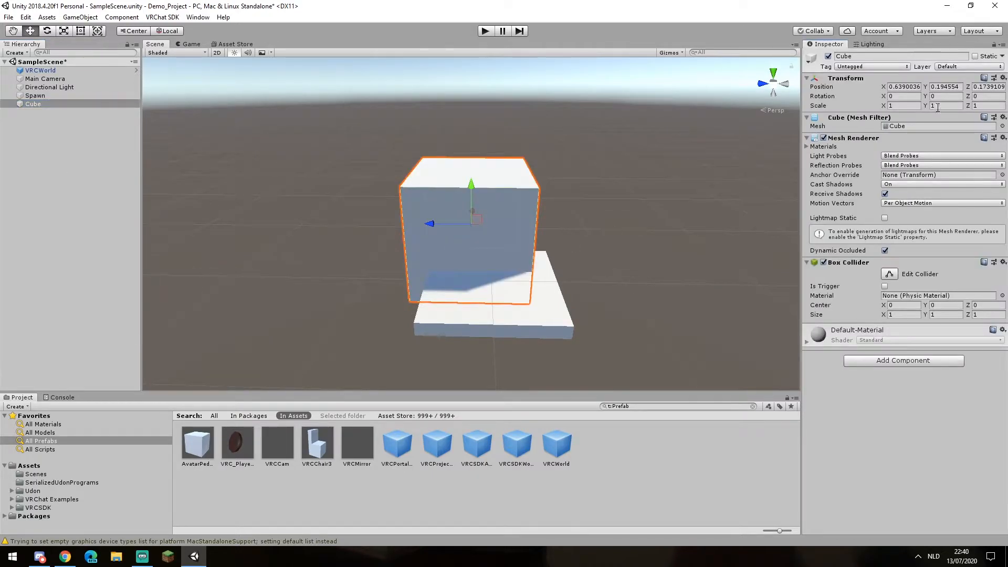
pyautogui.write('0.1')
# Position the new cube at X 0, Y -0.05, Z 0
pyautogui.click(939, 86)
pyautogui.write('-0.05')
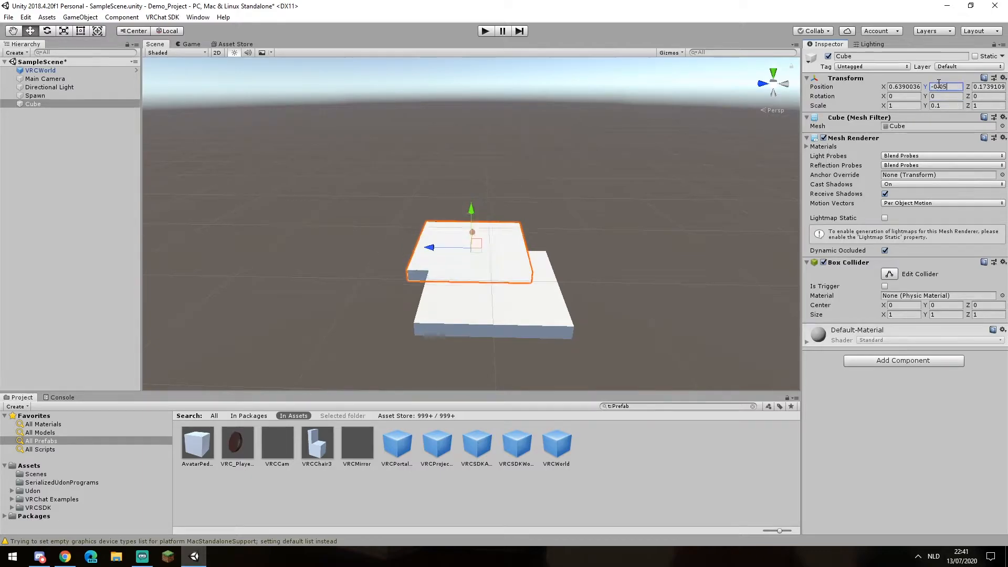
pyautogui.click(904, 86)
pyautogui.write('0')
pyautogui.click(987, 87)
pyautogui.write('0')
pyautogui.click(905, 418)
pyautogui.moveTo(734, 153); pyautogui.dragTo(793, 153, button='middle')
# Enlarge the new cube into a floor by setting its Z and X scale to 4
pyautogui.click(982, 106)
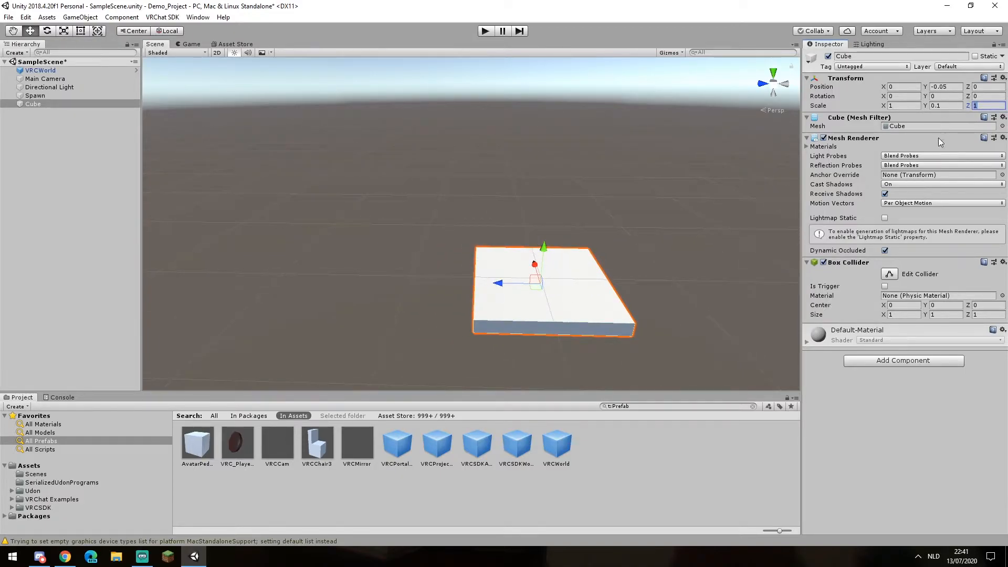
pyautogui.write('4')
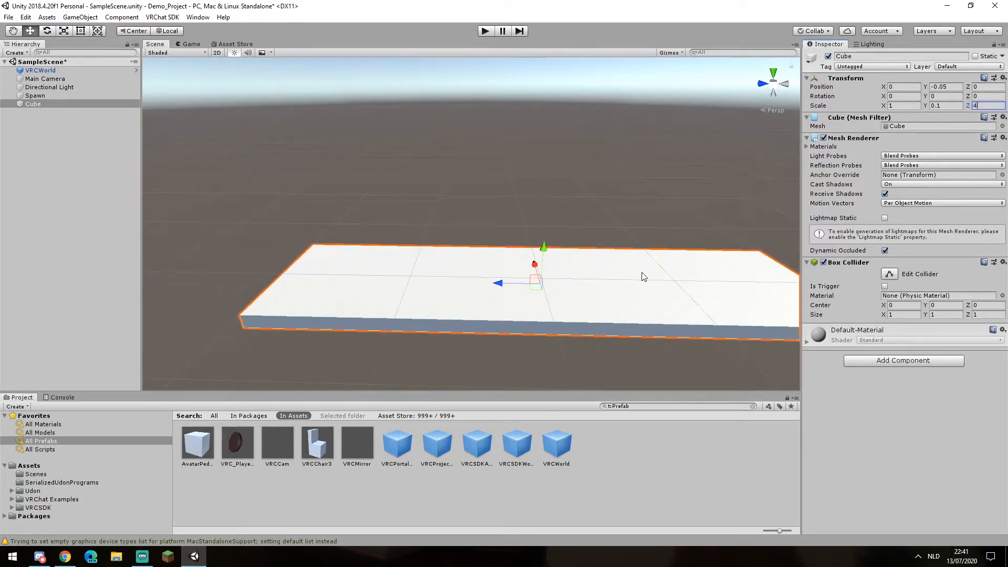
pyautogui.click(891, 107)
pyautogui.write('4')
pyautogui.press('Return')
pyautogui.moveTo(625, 263); pyautogui.dragTo(613, 263, button='middle')
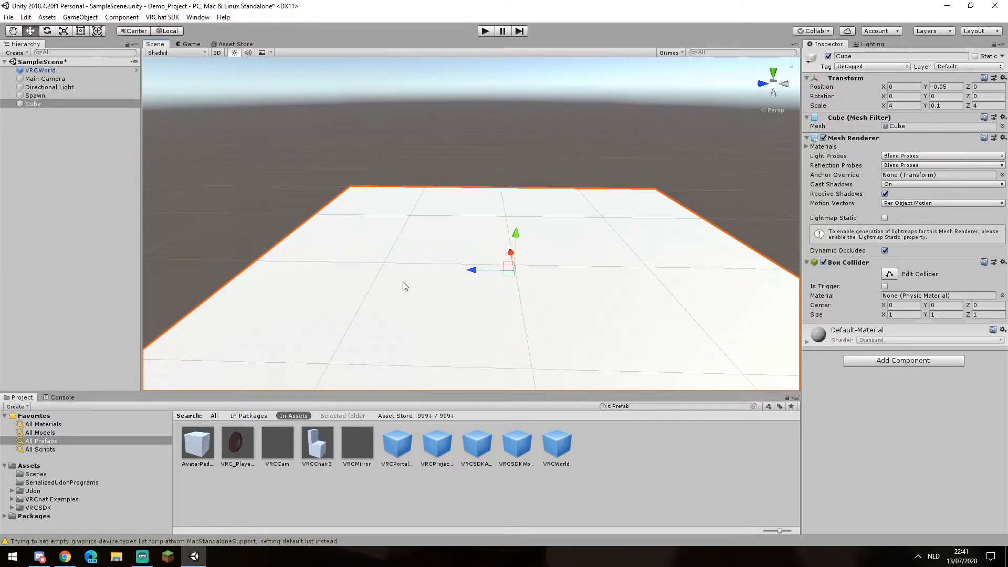
# Set the floor cube's Z position to 2.5 so it adjoins the Spawn slab
pyautogui.click(979, 105)
pyautogui.click(976, 87)
pyautogui.write('2.5')
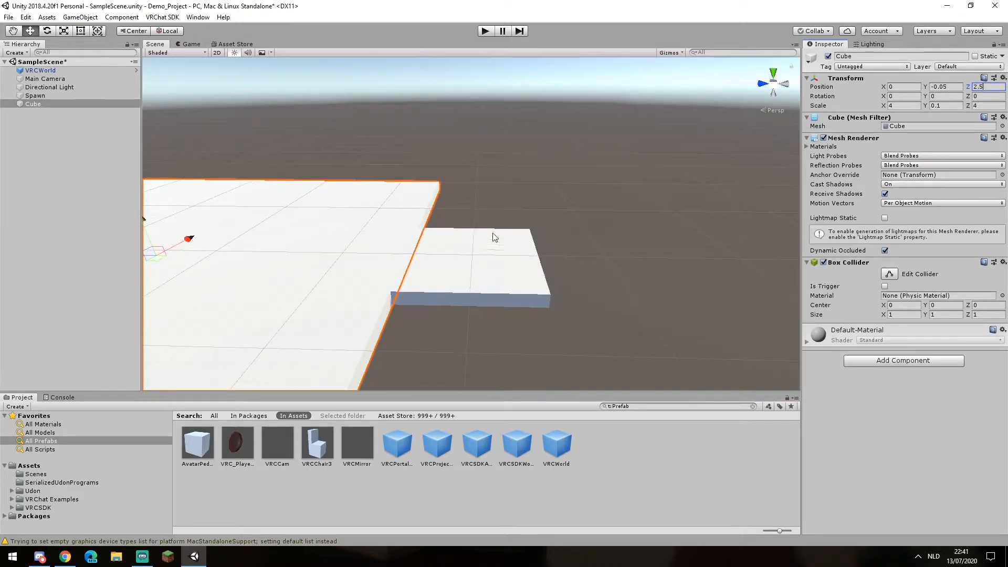
pyautogui.moveTo(478, 278); pyautogui.dragTo(557, 282, button='middle')
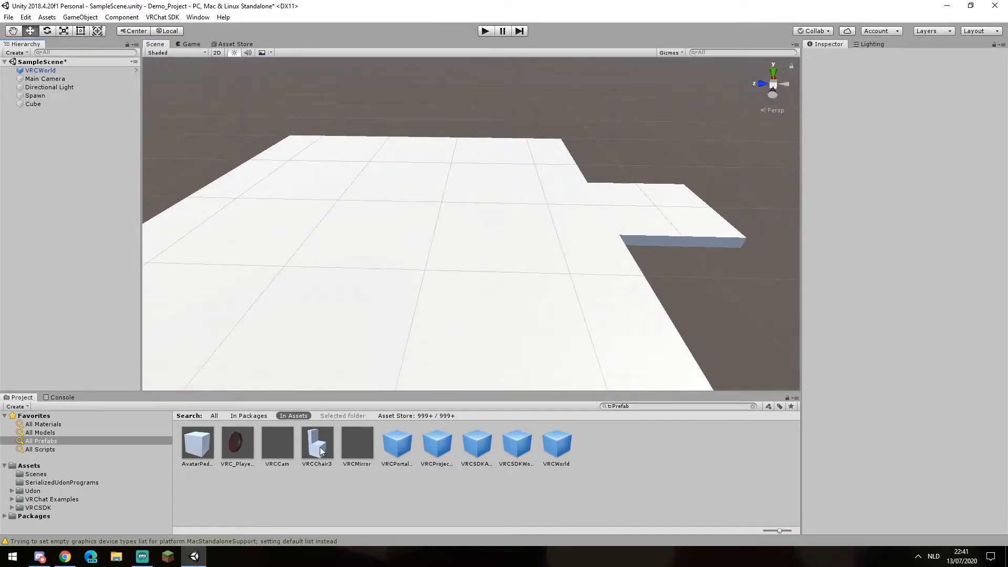
# Place three VRCChair3 prefabs on the large floor, two near its far edge and one closer in front
pyautogui.moveTo(317, 443); pyautogui.dragTo(335, 169)
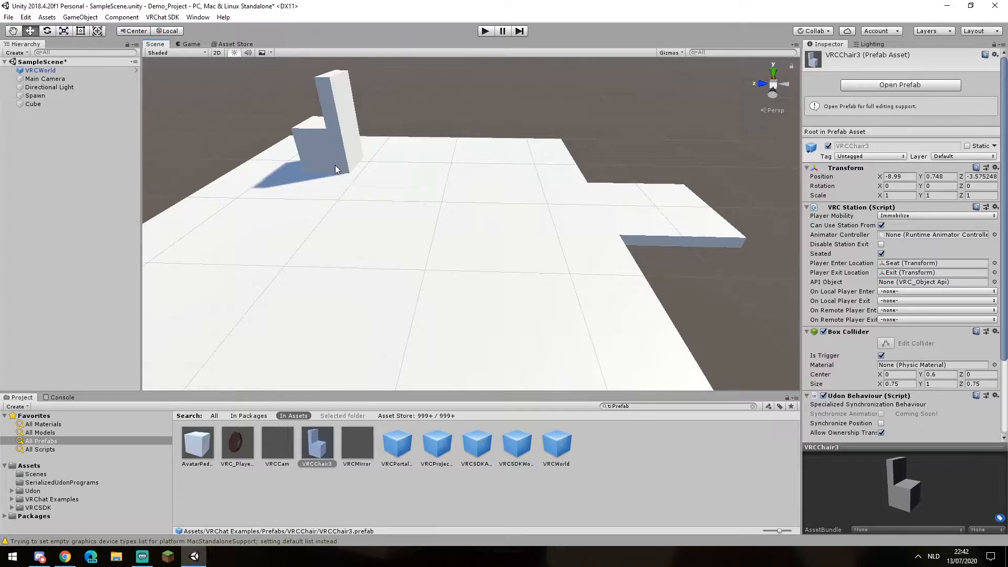
pyautogui.moveTo(314, 439); pyautogui.dragTo(496, 165)
pyautogui.moveTo(312, 452); pyautogui.dragTo(306, 358)
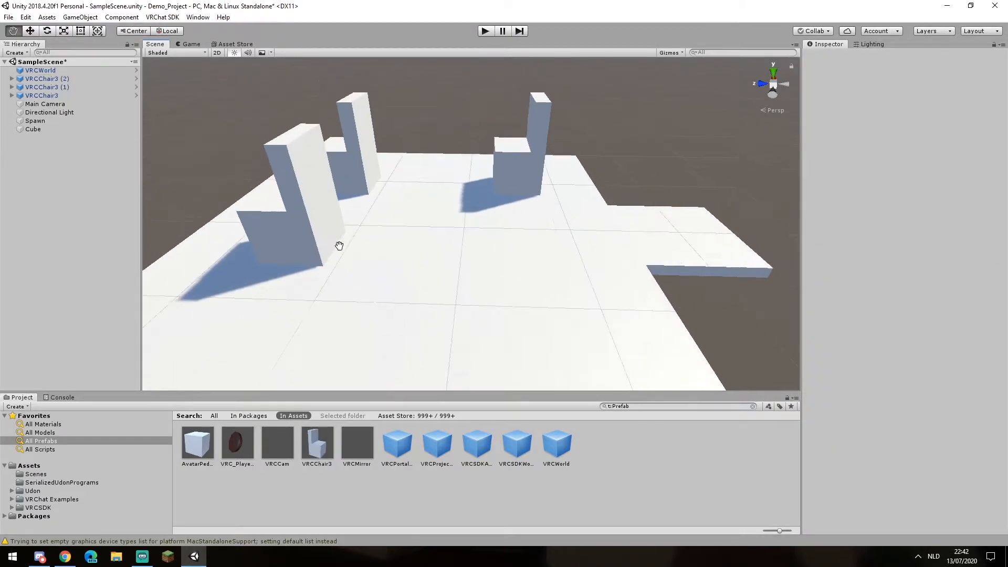
# Move the chair nearest the Spawn slab into the row with the other two chairs, at about X -1.11, Z 3.32
pyautogui.moveTo(338, 245); pyautogui.dragTo(414, 201, button='middle')
pyautogui.moveTo(439, 136); pyautogui.dragTo(435, 179, button='middle')
pyautogui.scroll(-5, 435, 180)
pyautogui.click(518, 186)
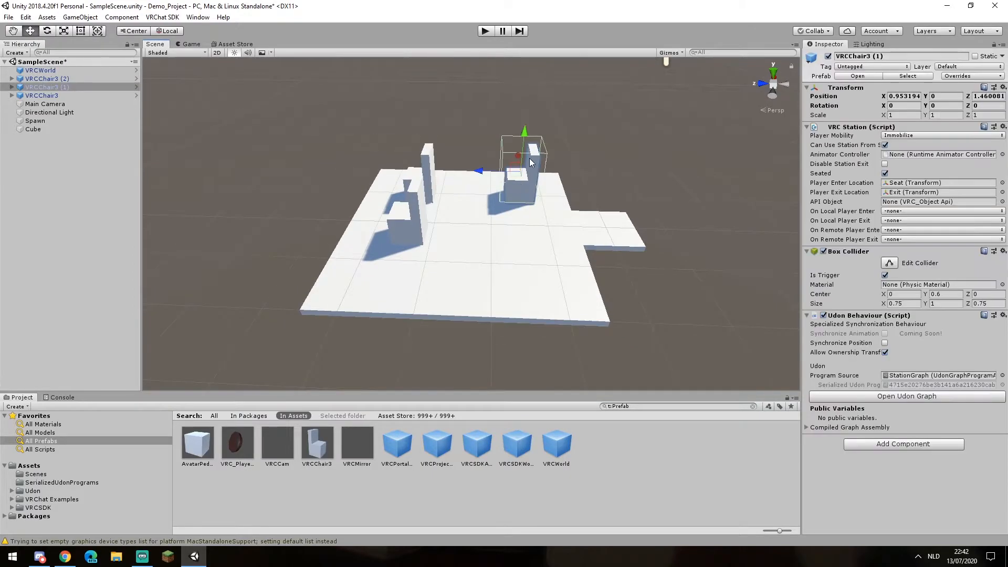
pyautogui.moveTo(521, 160); pyautogui.dragTo(352, 247)
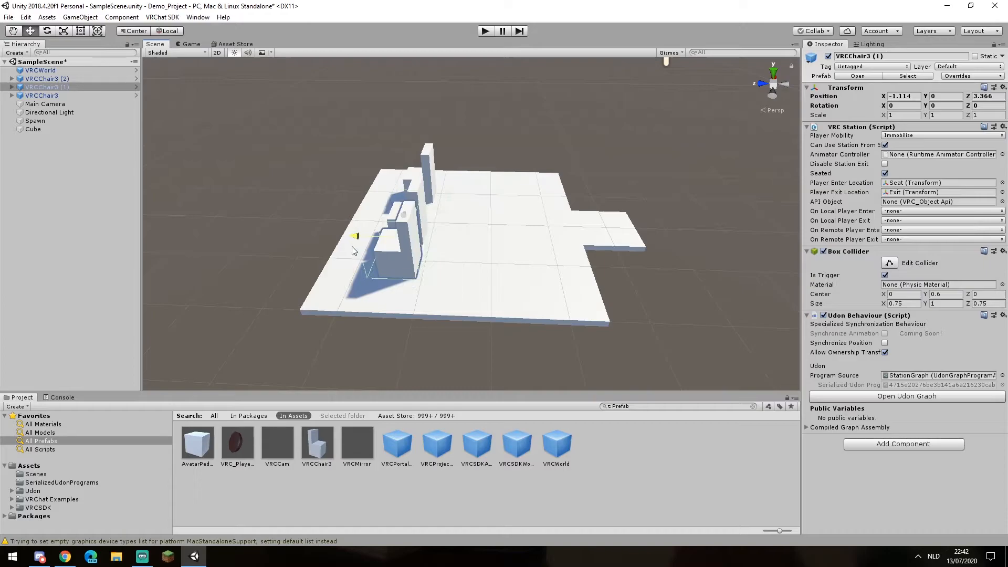
# Select the Directional Light above the floor to examine its settings
pyautogui.moveTo(492, 192); pyautogui.dragTo(568, 121, button='right')
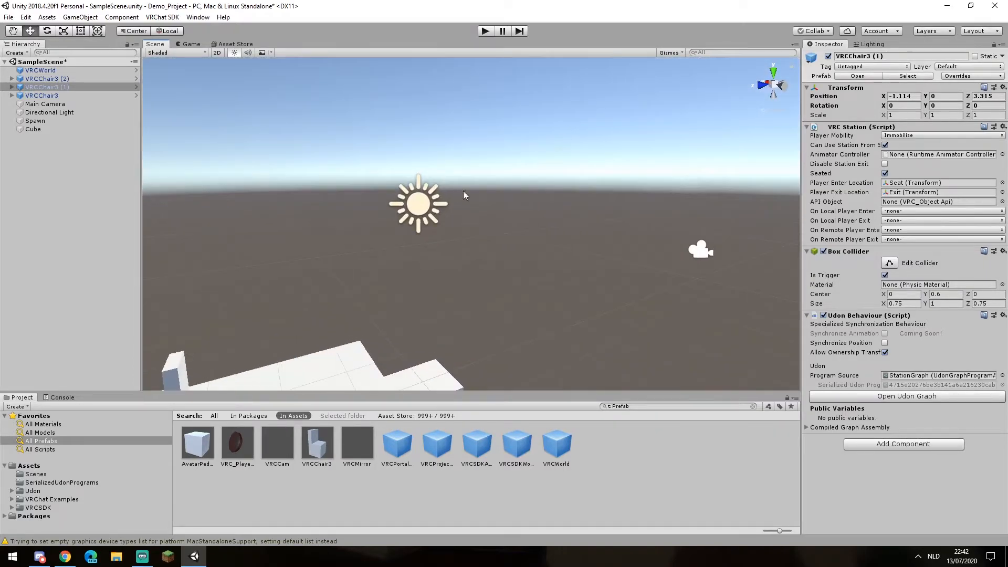
pyautogui.click(425, 202)
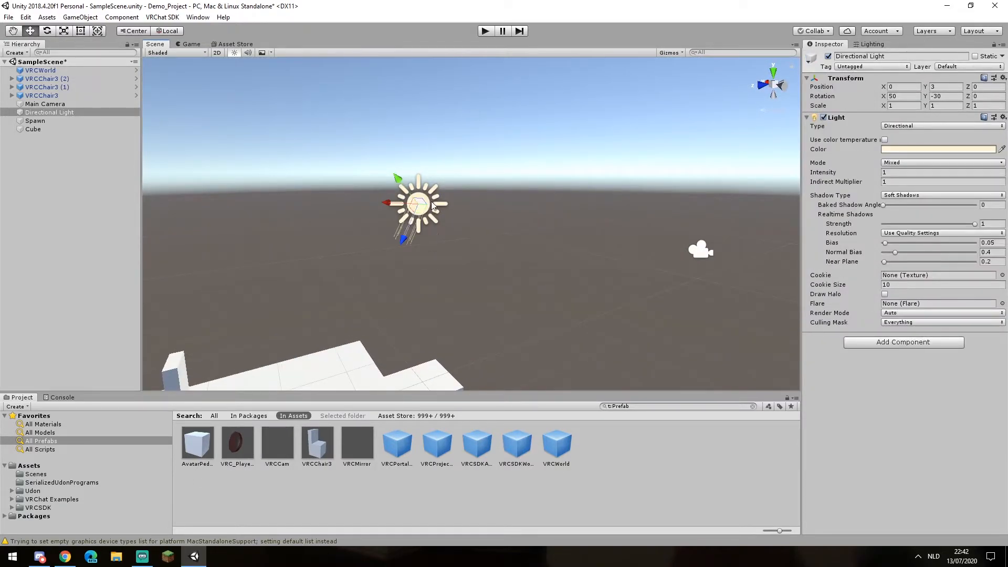
pyautogui.moveTo(344, 308); pyautogui.dragTo(408, 241, button='middle')
pyautogui.scroll(-2, 408, 242)
pyautogui.moveTo(484, 224)
pyautogui.mouseDown(button='right')
pyautogui.moveTo(438, 252)
pyautogui.moveTo(535, 194)
pyautogui.moveTo(501, 239)
pyautogui.moveTo(471, 215)
pyautogui.moveTo(467, 229)
pyautogui.mouseUp(button='right')
# Turn VRCChair3 (1) around by setting its Y rotation to -180
pyautogui.click(433, 271)
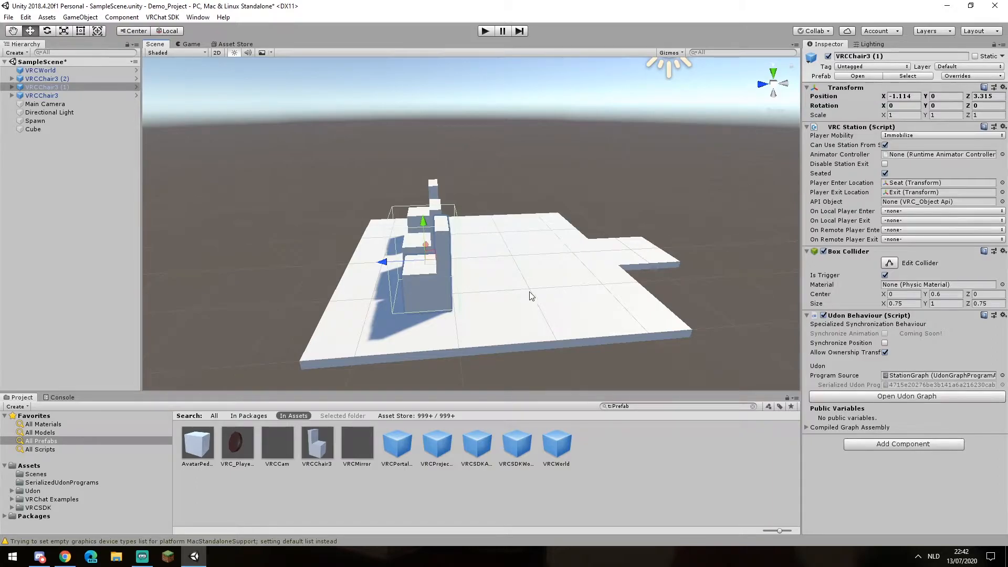
pyautogui.press('e')
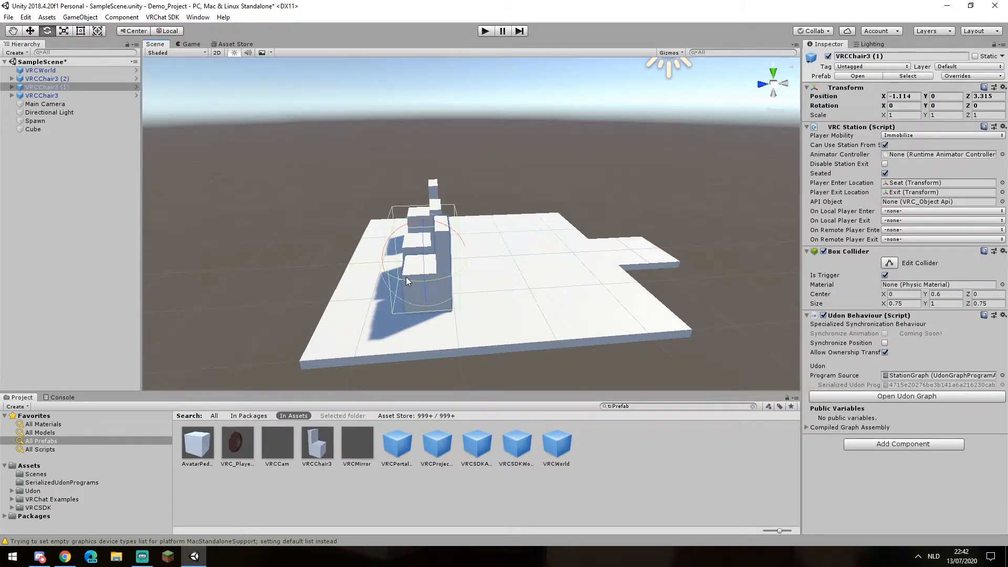
pyautogui.moveTo(405, 276); pyautogui.dragTo(470, 242, button='right')
pyautogui.moveTo(351, 283); pyautogui.dragTo(570, 279, button='middle')
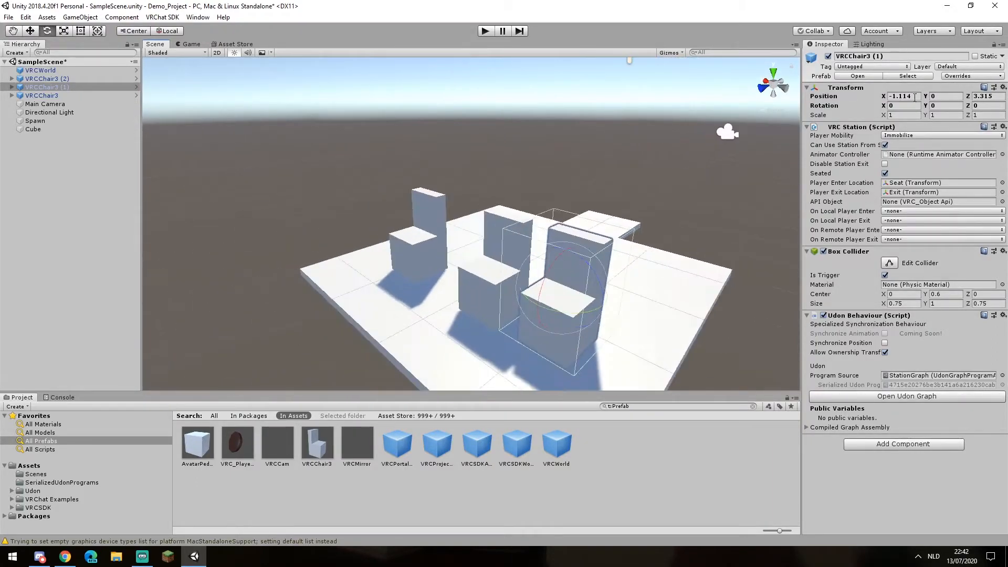
pyautogui.moveTo(693, 248); pyautogui.dragTo(694, 290, button='right')
pyautogui.moveTo(656, 204); pyautogui.dragTo(602, 257, button='middle')
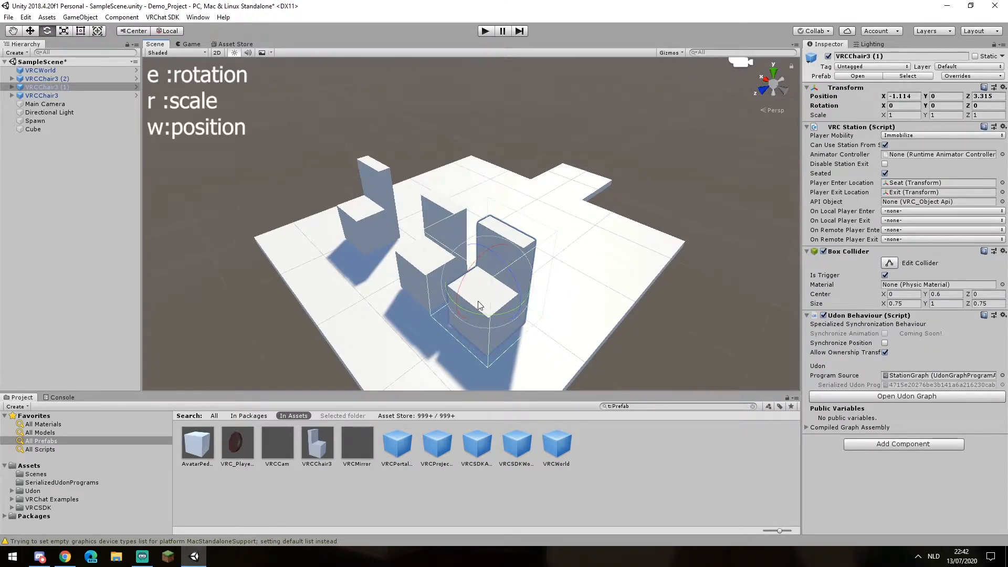
pyautogui.moveTo(471, 310); pyautogui.dragTo(750, 246)
pyautogui.doubleClick(943, 105)
pyautogui.write('-180')
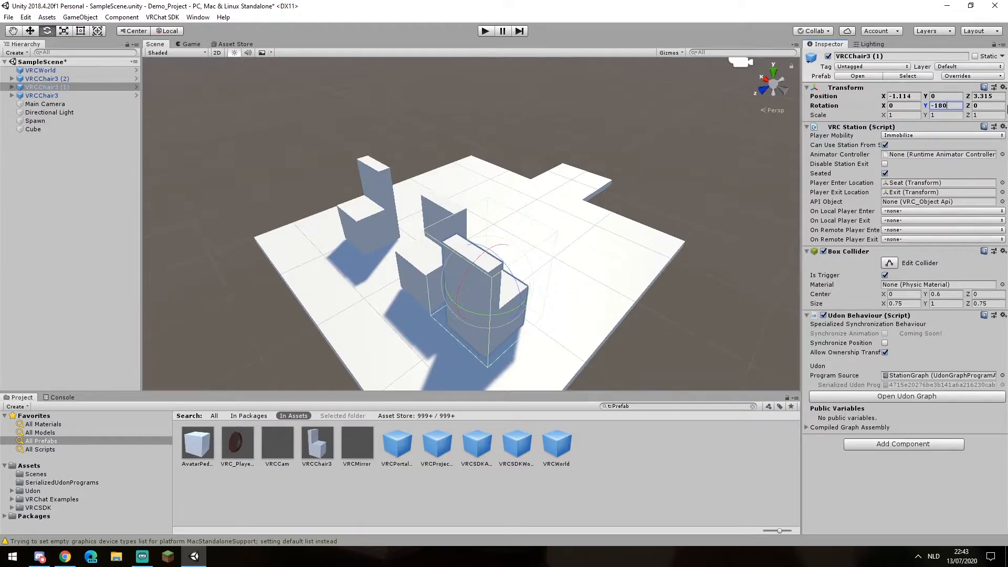
# Set the Y rotation of VRCChair3 (2) and VRCChair3 to 180 so they face the Spawn slab
pyautogui.click(410, 264)
pyautogui.click(946, 106)
pyautogui.write('180')
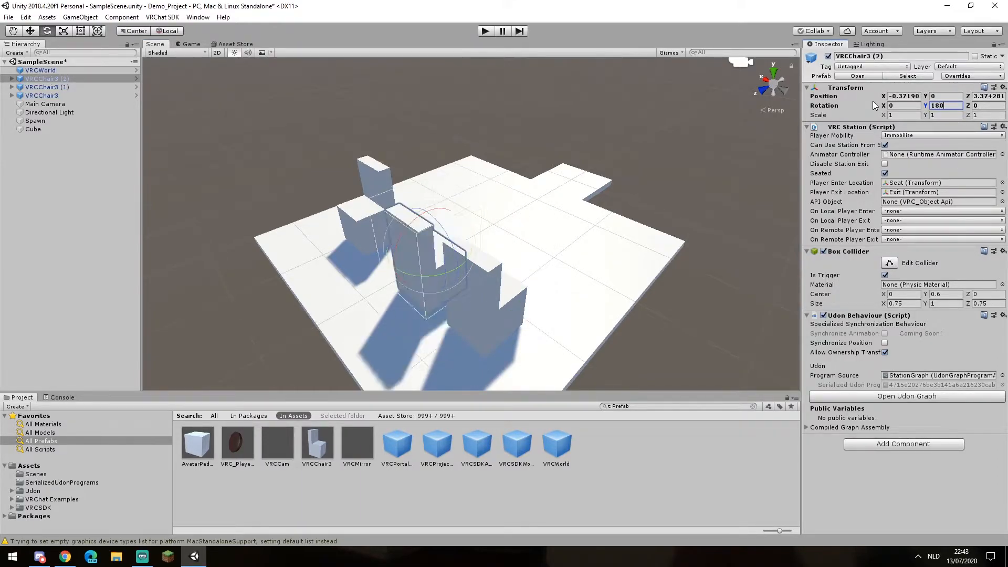
pyautogui.press('Return')
pyautogui.click(360, 215)
pyautogui.click(943, 107)
pyautogui.write('180')
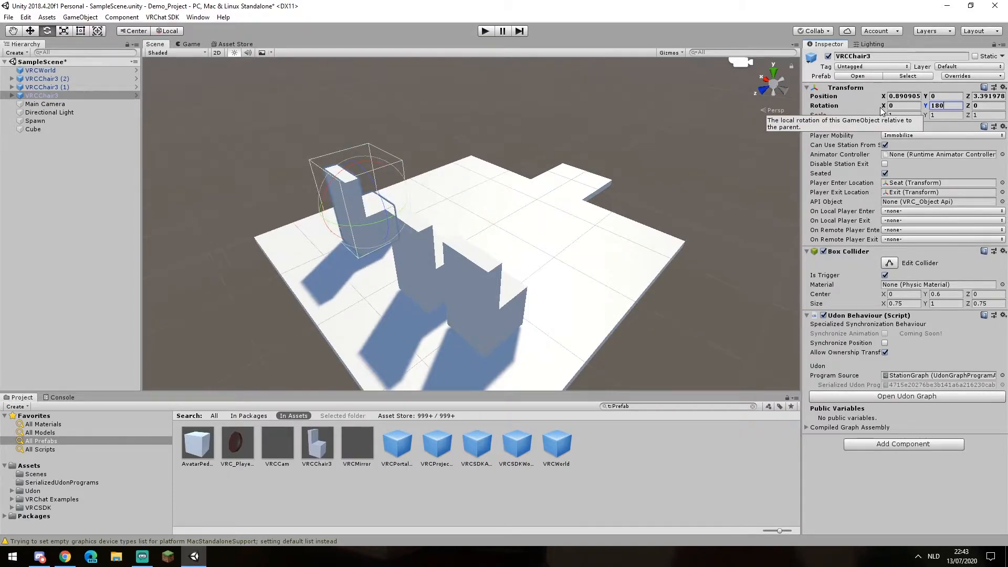
pyautogui.moveTo(524, 217); pyautogui.dragTo(443, 223, button='right')
pyautogui.moveTo(631, 230); pyautogui.dragTo(546, 241, button='right')
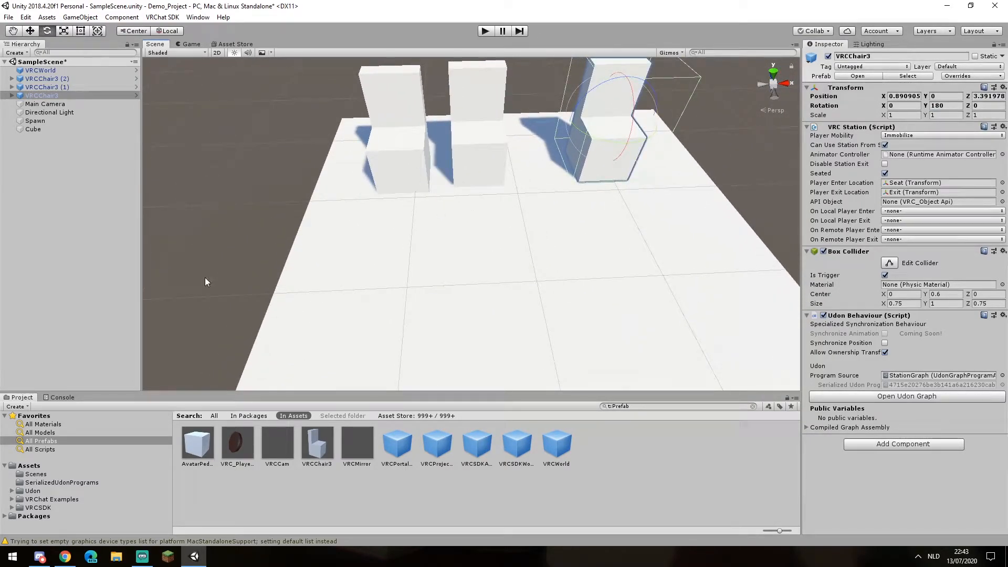
# Create an empty object at the scene root and name it Chairs
pyautogui.click(56, 186)
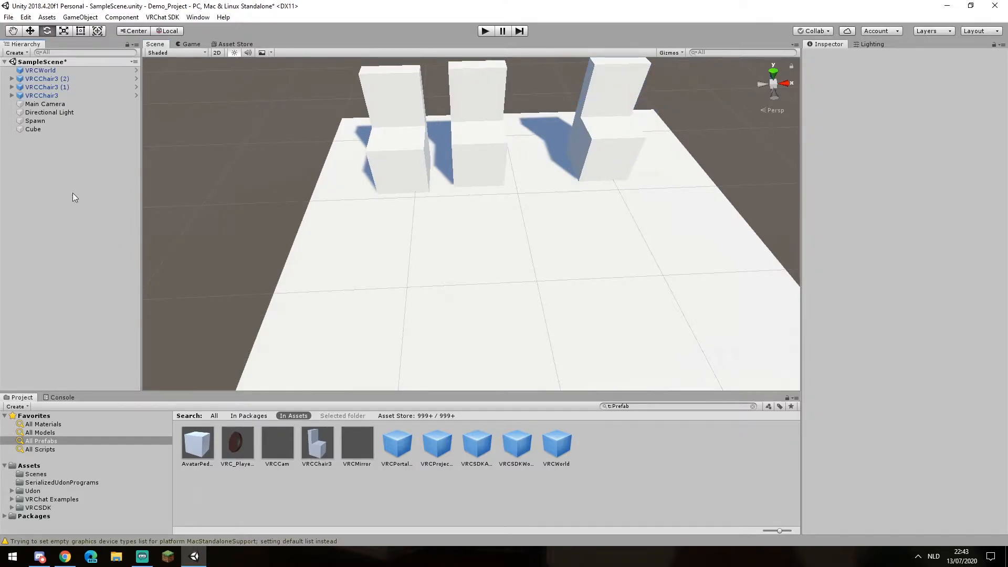
pyautogui.rightClick(52, 178)
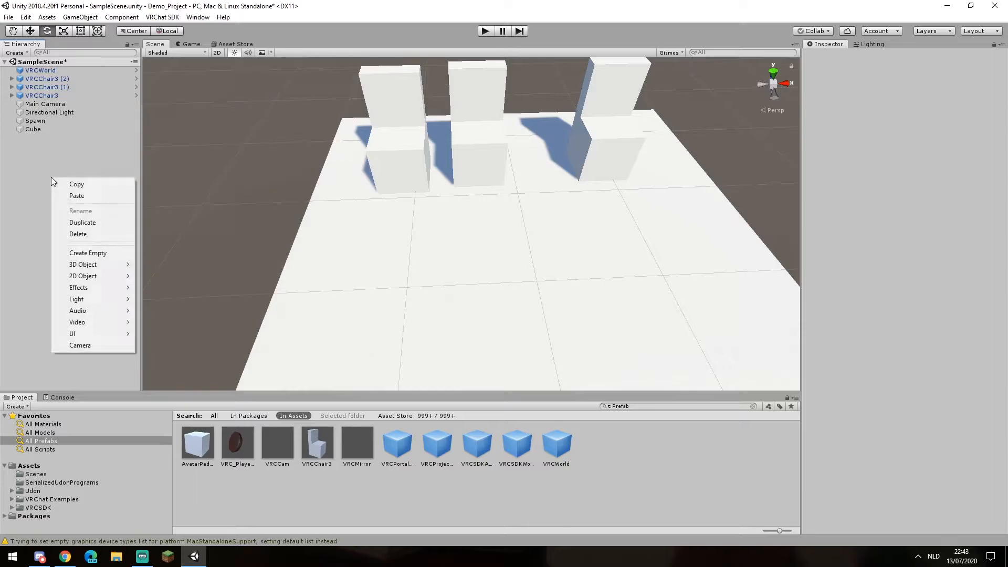
pyautogui.click(87, 254)
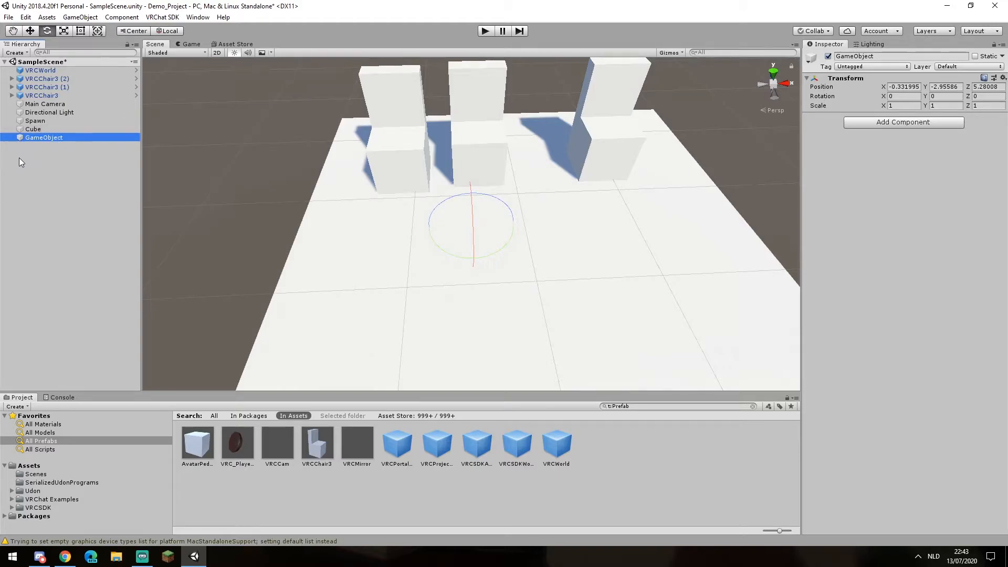
pyautogui.rightClick(46, 137)
pyautogui.click(76, 171)
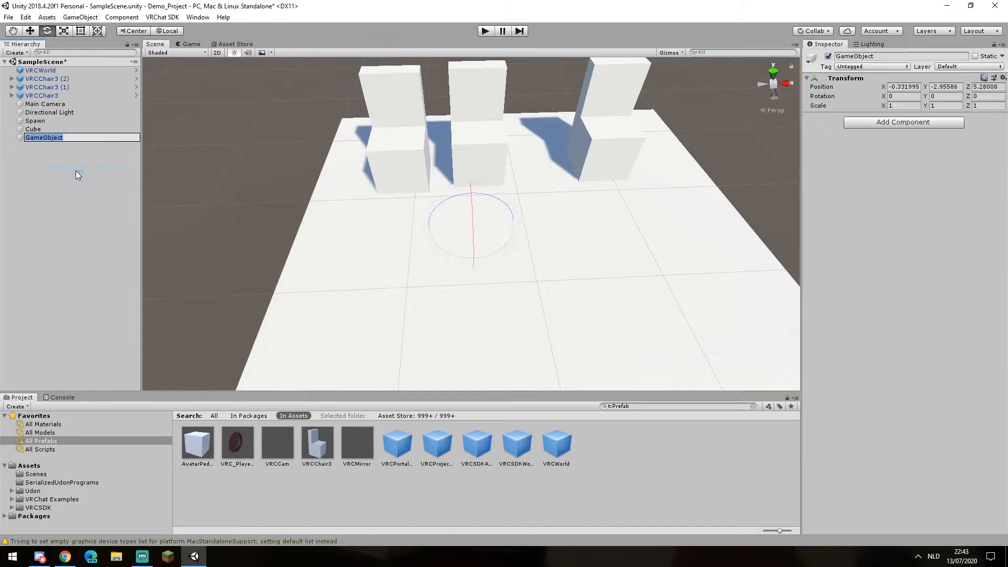
pyautogui.write('Chairs')
pyautogui.press('Return')
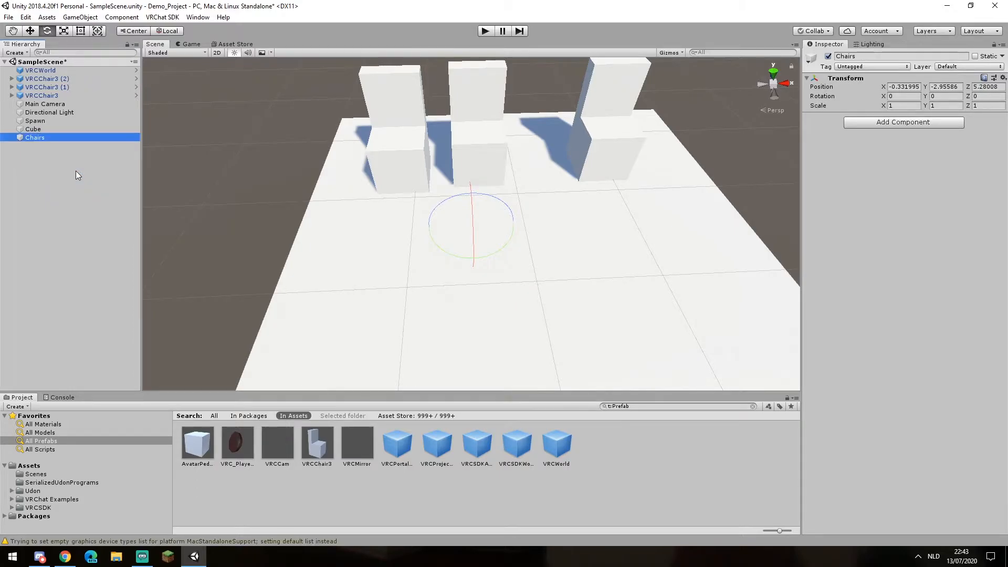
# Make all three VRCChair3 objects children of the Chairs object
pyautogui.moveTo(34, 94); pyautogui.dragTo(33, 128)
pyautogui.click(42, 87)
pyautogui.moveTo(42, 90); pyautogui.dragTo(35, 130)
pyautogui.click(51, 80)
pyautogui.moveTo(50, 84); pyautogui.dragTo(35, 121)
pyautogui.click(44, 177)
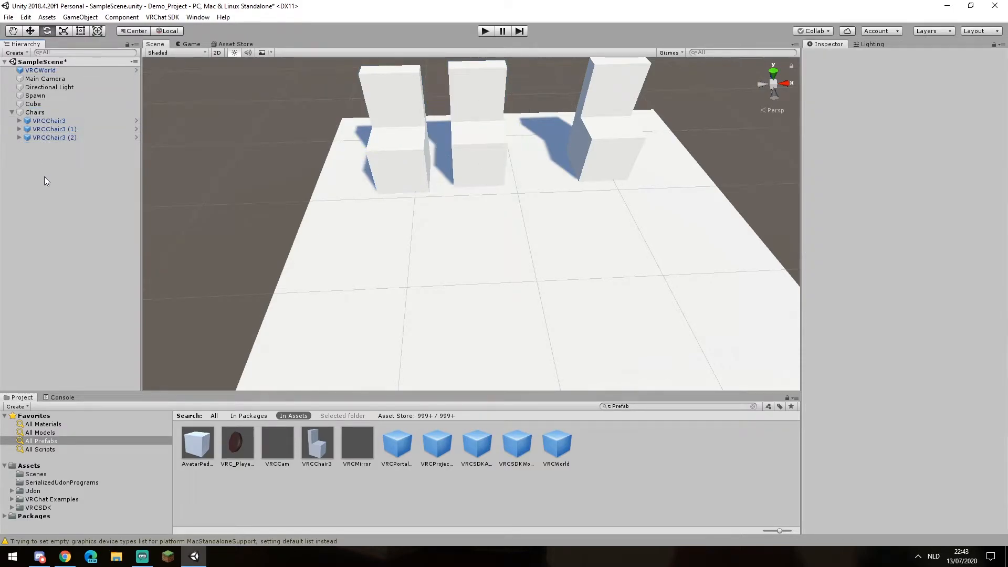
# Move the whole Chairs group along Z toward the Spawn slab, to about Z 4.99
pyautogui.doubleClick(37, 114)
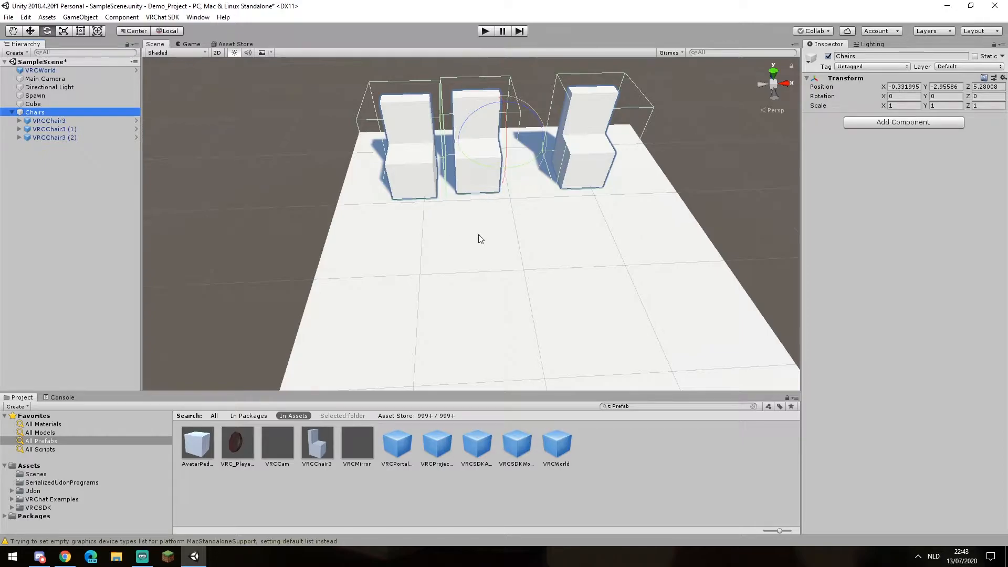
pyautogui.press('w')
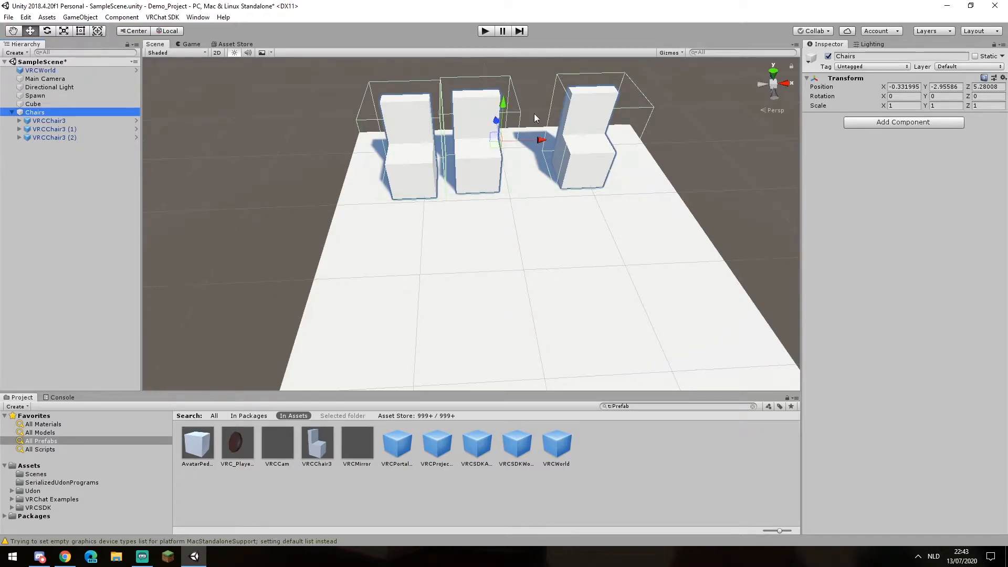
pyautogui.moveTo(496, 118)
pyautogui.mouseDown()
pyautogui.moveTo(512, 204)
pyautogui.moveTo(495, 130)
pyautogui.mouseUp()
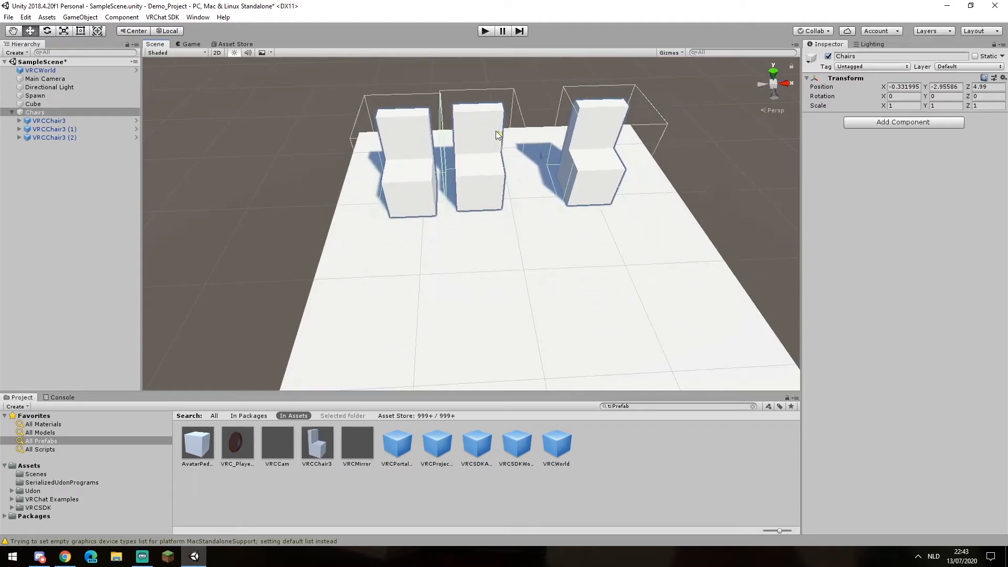
# Nudge VRCChair3 slightly along its Z axis toward the floor's far edge to align it with the other chairs
pyautogui.click(53, 122)
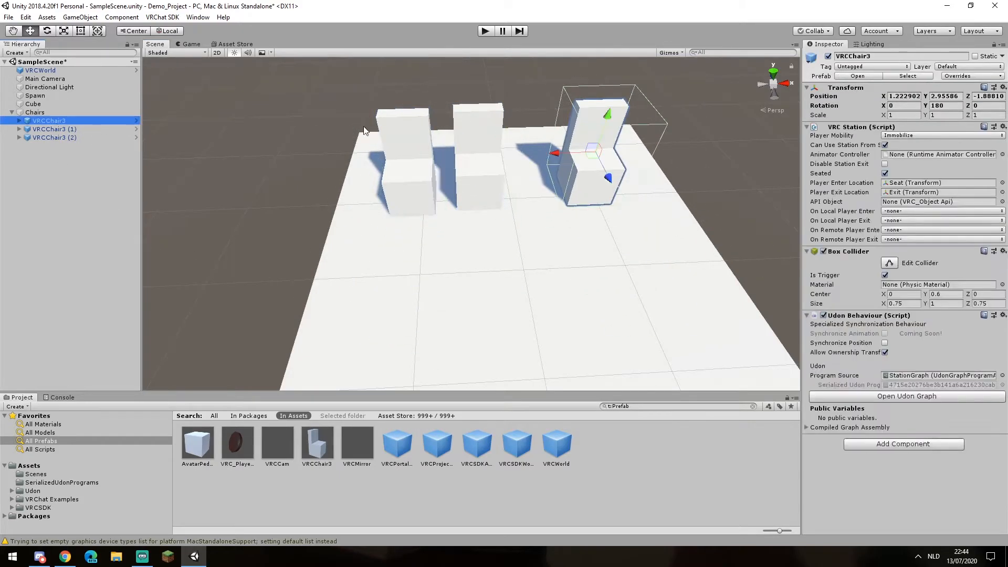
pyautogui.moveTo(609, 175)
pyautogui.mouseDown()
pyautogui.moveTo(624, 218)
pyautogui.moveTo(606, 168)
pyautogui.mouseUp()
pyautogui.moveTo(436, 261); pyautogui.dragTo(466, 238, button='middle')
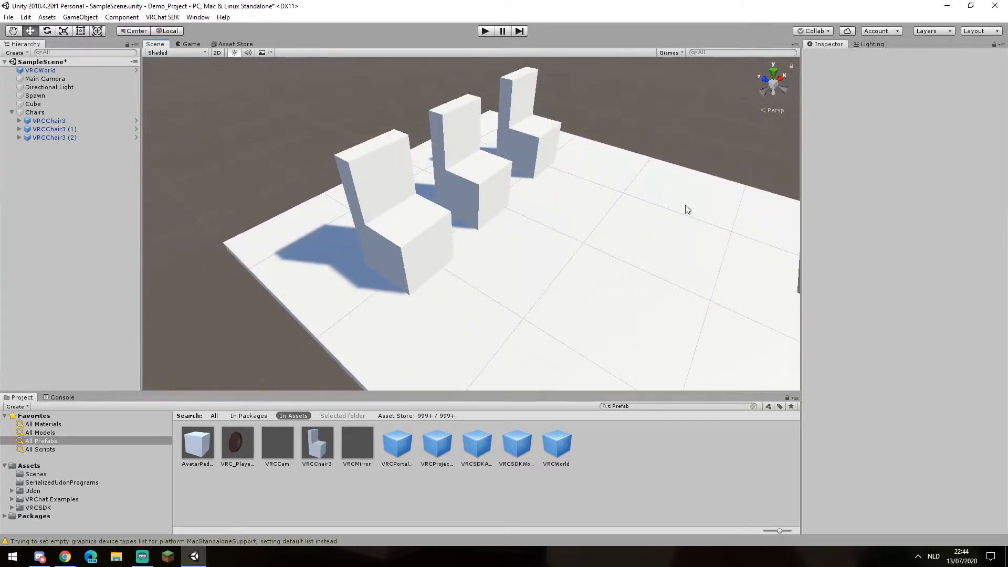
pyautogui.scroll(-5, 574, 216)
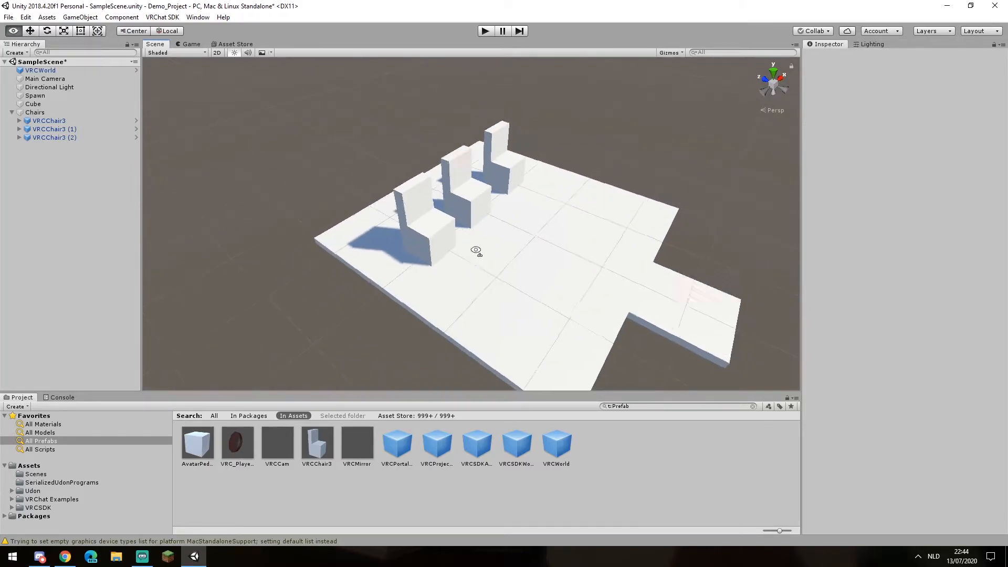
# Examine the overall scene layout and the Directional Light
pyautogui.moveTo(470, 254); pyautogui.dragTo(571, 178, button='right')
pyautogui.click(561, 146)
pyautogui.moveTo(508, 272); pyautogui.dragTo(530, 263, button='right')
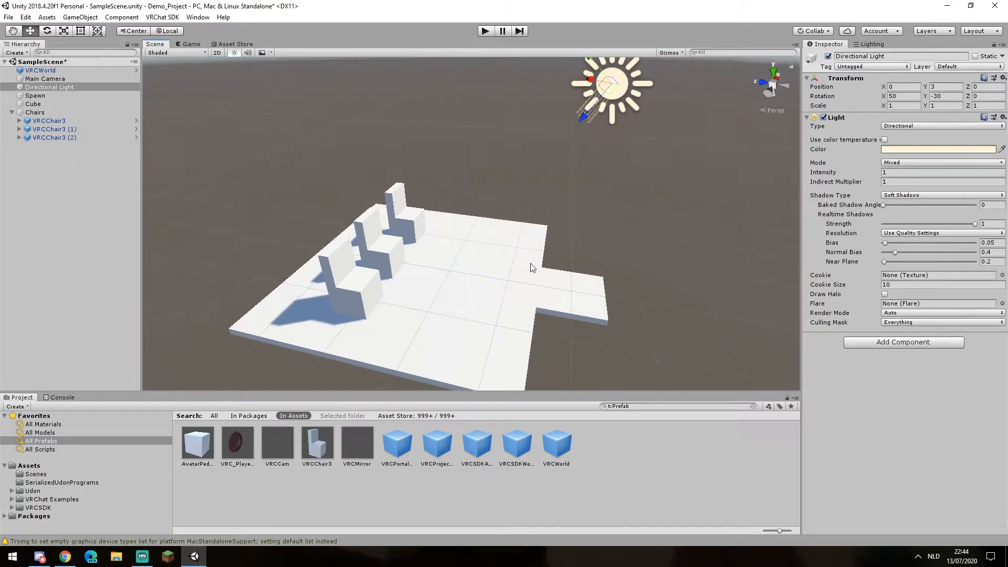
pyautogui.click(40, 213)
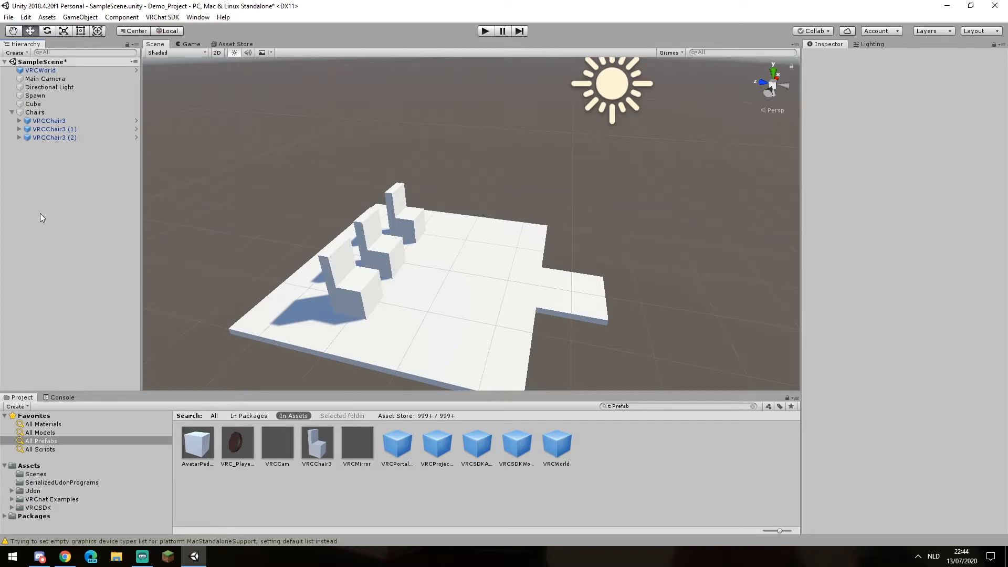
# Collapse the Chairs group, then create an empty object at the scene root named Umbrella
pyautogui.click(12, 113)
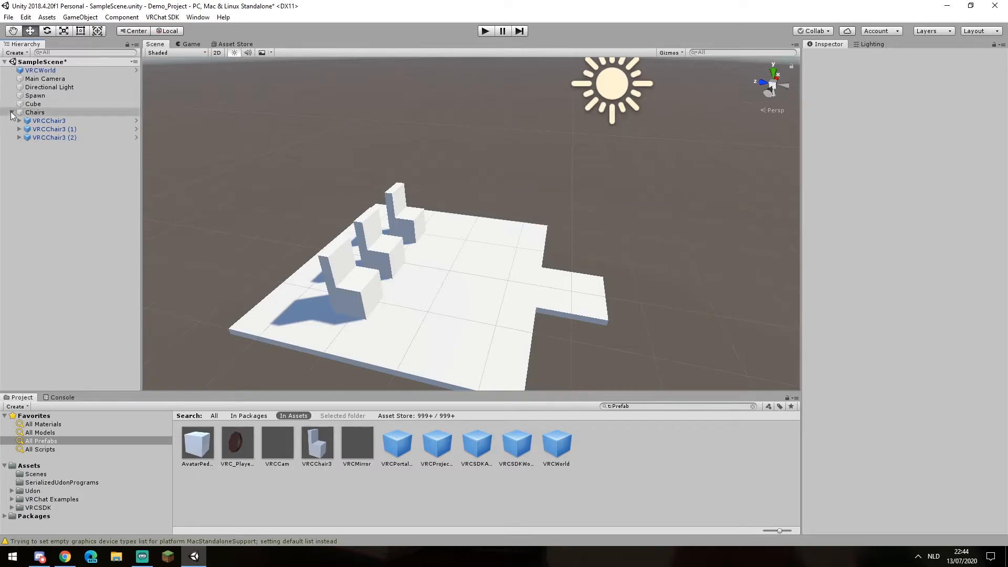
pyautogui.rightClick(45, 187)
pyautogui.click(76, 260)
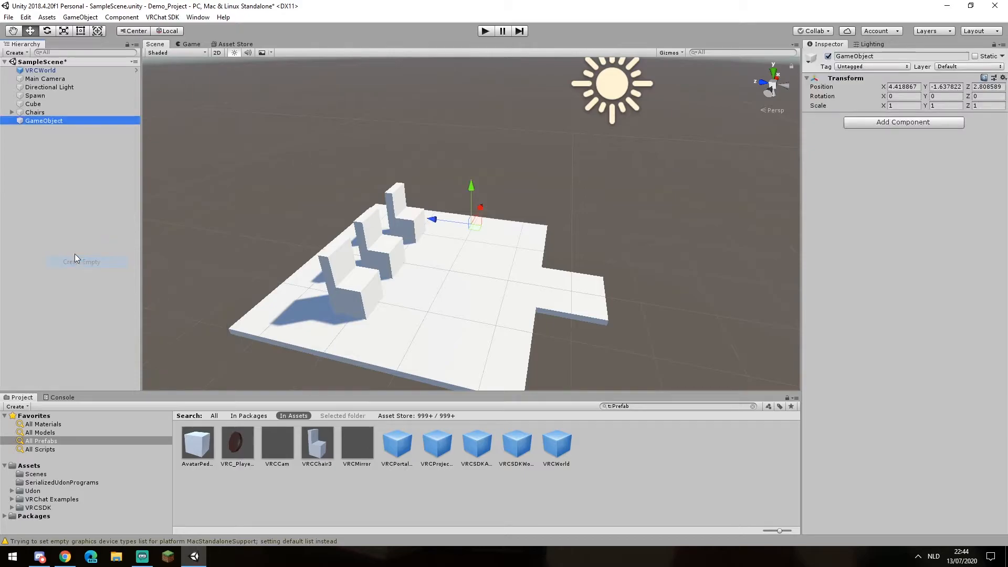
pyautogui.rightClick(42, 120)
pyautogui.click(78, 154)
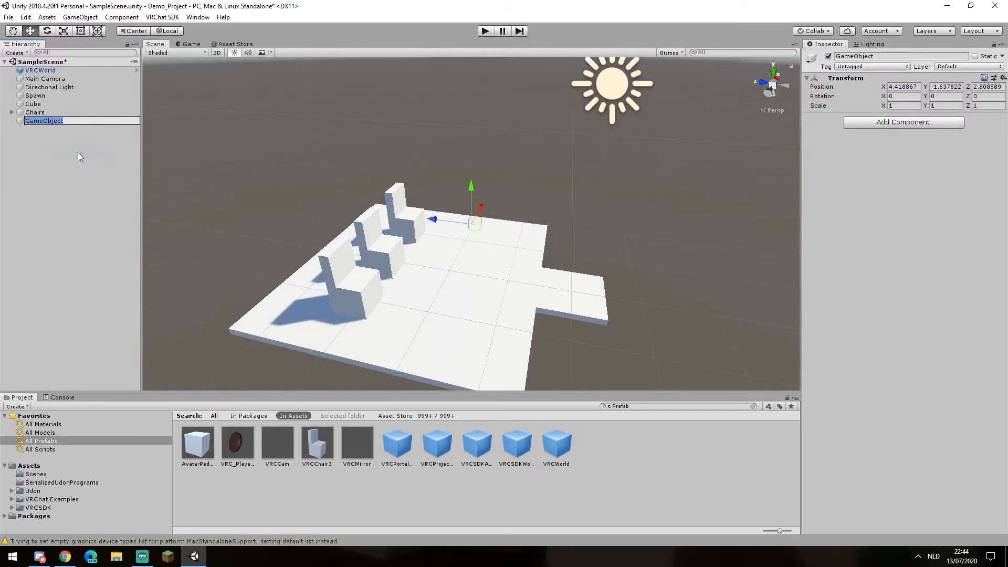
pyautogui.write('Umbrella')
pyautogui.press('Return')
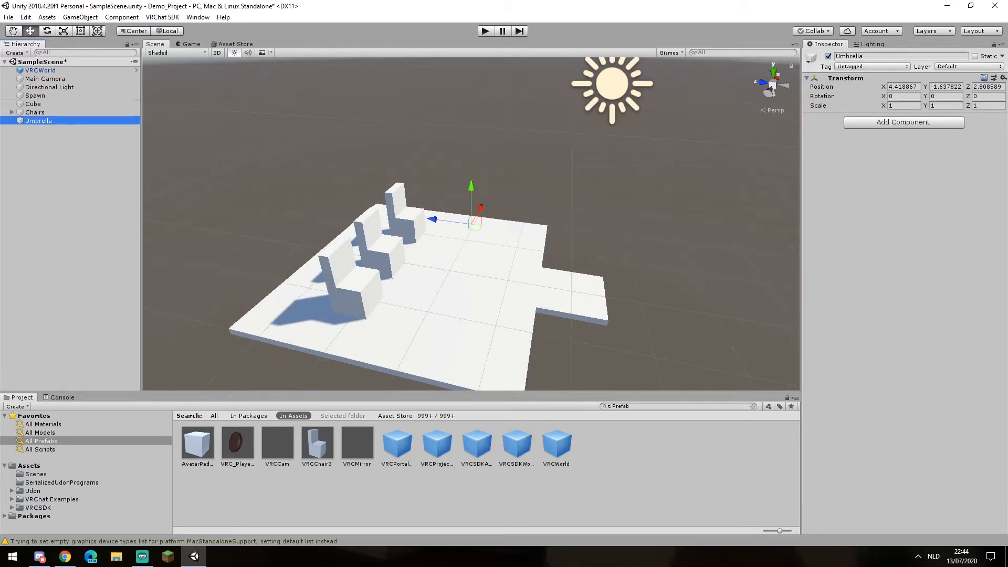
# Set the Umbrella object's position to X 0, Y 0, Z 0
pyautogui.click(905, 87)
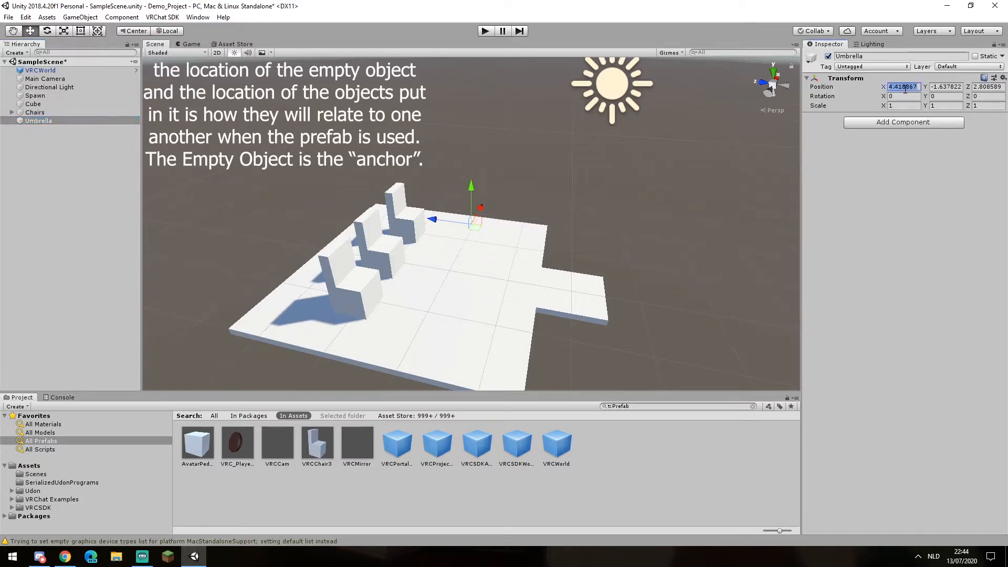
pyautogui.write('0')
pyautogui.click(945, 87)
pyautogui.write('0')
pyautogui.click(987, 87)
pyautogui.write('0')
pyautogui.press('Return')
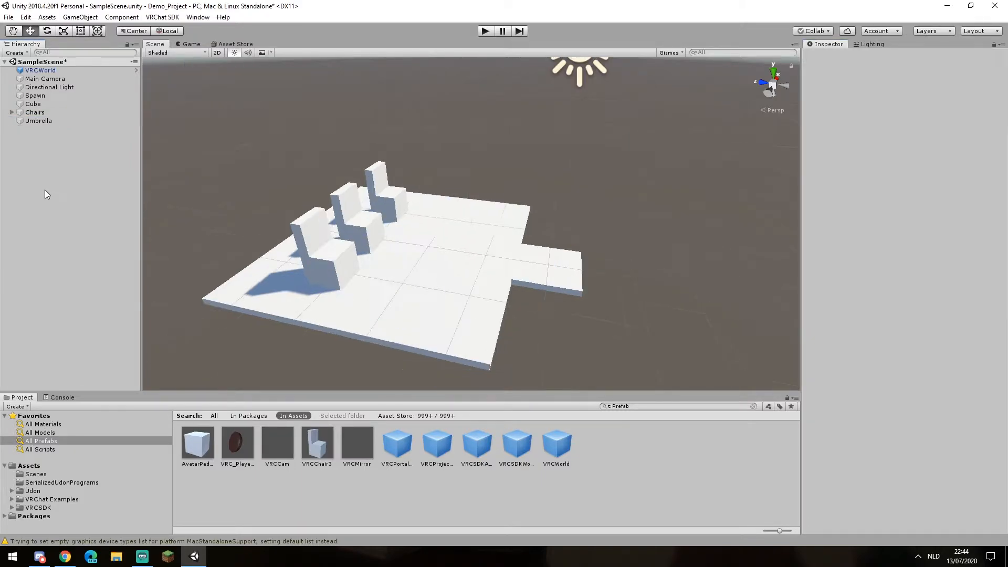
# Add a 3D cylinder to the scene
pyautogui.rightClick(45, 190)
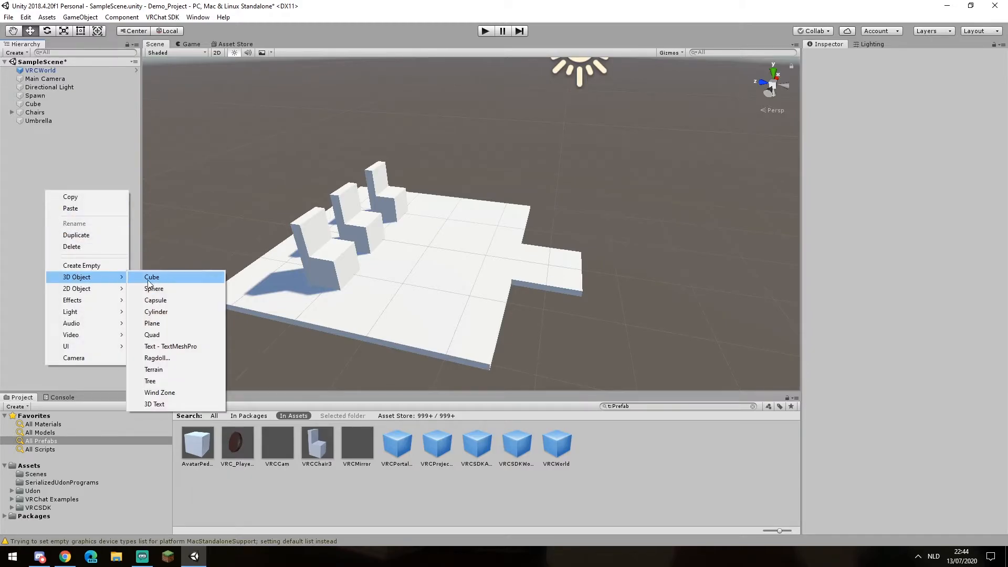
pyautogui.rightClick(59, 178)
pyautogui.rightClick(60, 179)
pyautogui.moveTo(89, 265)
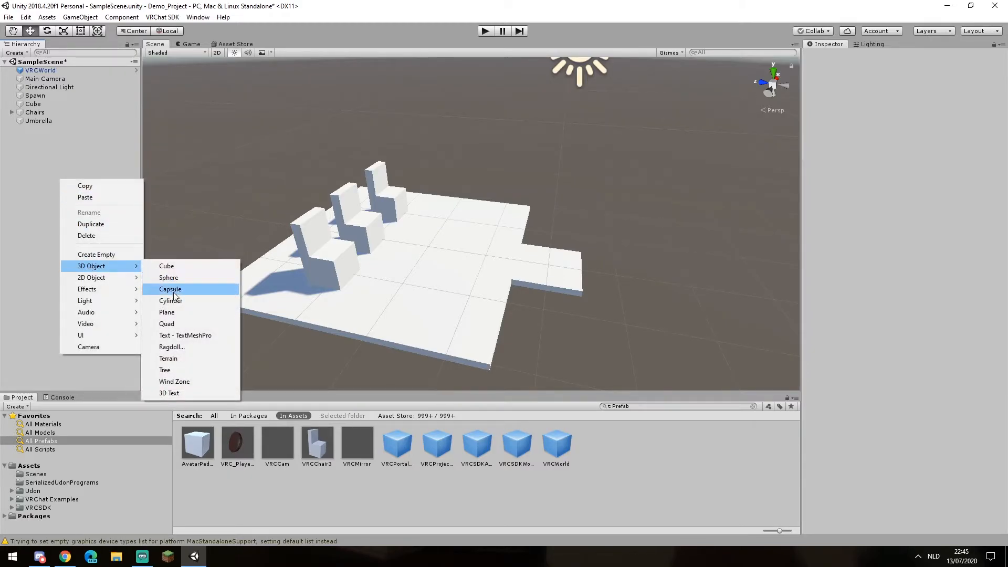
pyautogui.click(163, 300)
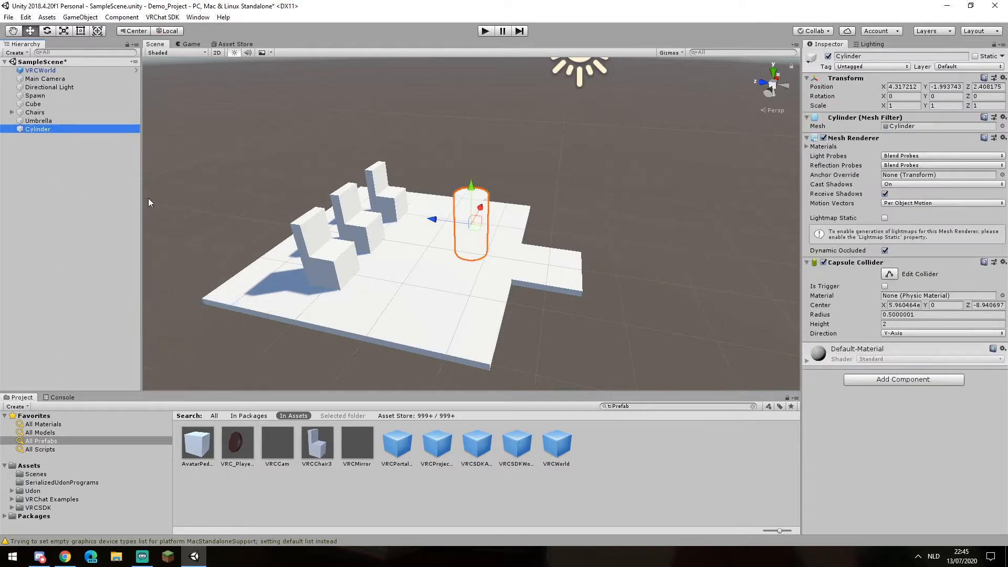
# Set the new cylinder's position to X 0, Y 0, Z 0
pyautogui.click(943, 88)
pyautogui.click(913, 88)
pyautogui.write('0')
pyautogui.press('Tab')
pyautogui.write('0')
pyautogui.press('Tab')
pyautogui.write('0')
# Scale the cylinder into a thin pole with X 0.1, Y 1.5 and Z 0.1
pyautogui.click(941, 106)
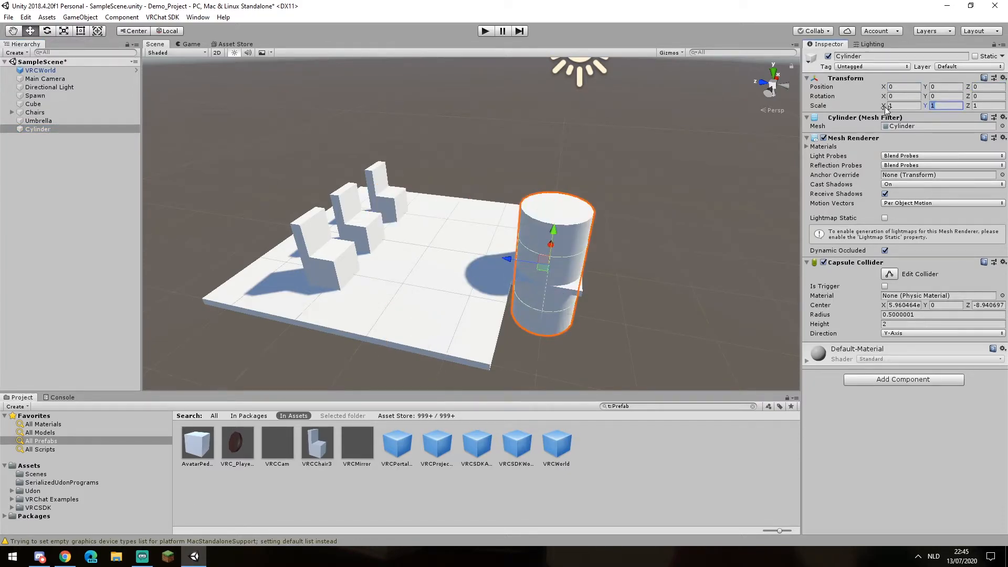
pyautogui.write('2')
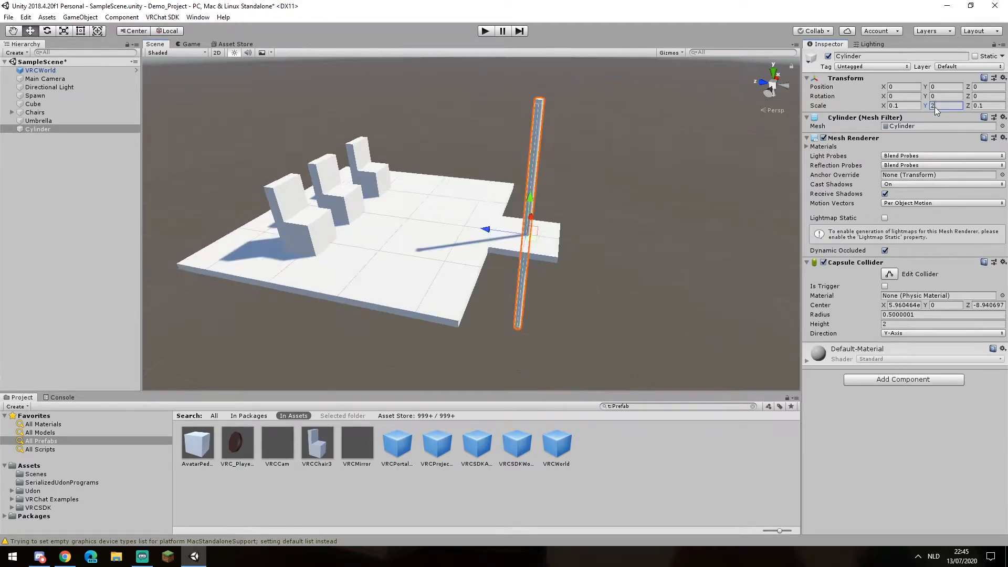
pyautogui.write('1')
pyautogui.moveTo(642, 245); pyautogui.dragTo(653, 197, button='middle')
pyautogui.moveTo(941, 107); pyautogui.dragTo(918, 112)
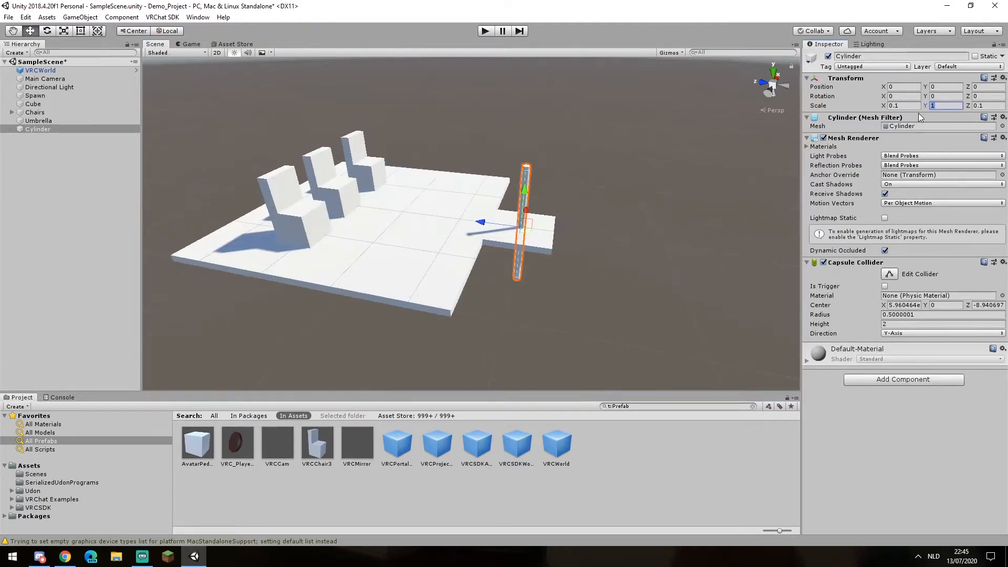
pyautogui.write('1.5')
# Raise the pole so its base stands on the spawn platform by setting its Y position to 1.5
pyautogui.moveTo(519, 267); pyautogui.dragTo(575, 219, button='middle')
pyautogui.moveTo(568, 236); pyautogui.dragTo(572, 224, button='right')
pyautogui.scroll(5, 578, 257)
pyautogui.moveTo(673, 288); pyautogui.dragTo(640, 269, button='middle')
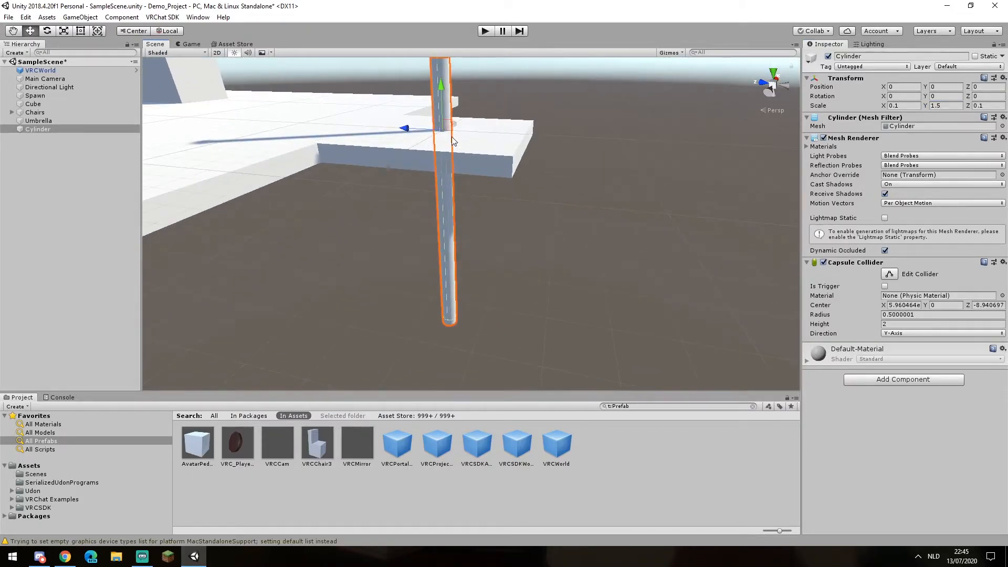
pyautogui.moveTo(542, 137); pyautogui.dragTo(559, 238, button='middle')
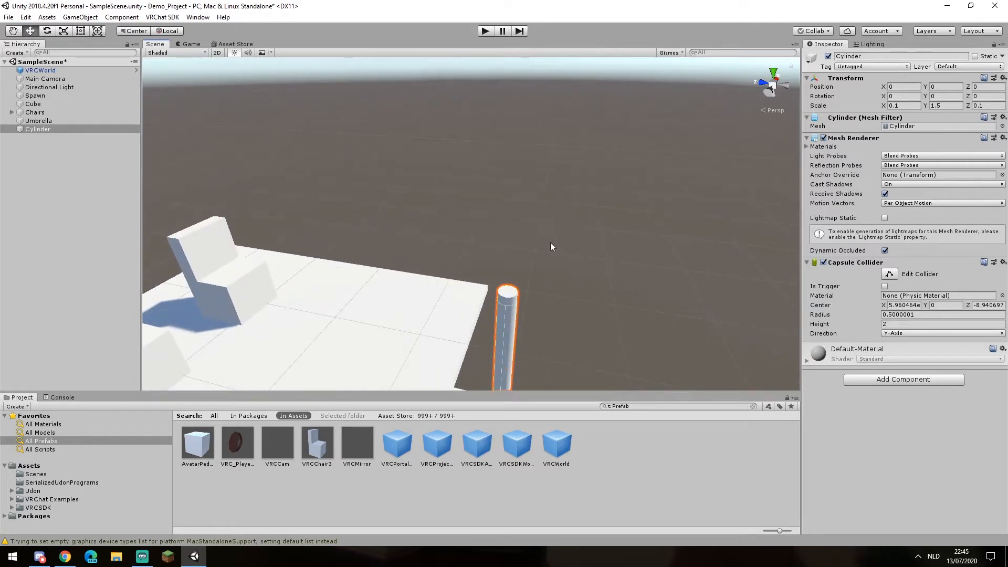
pyautogui.press('f')
pyautogui.click(945, 86)
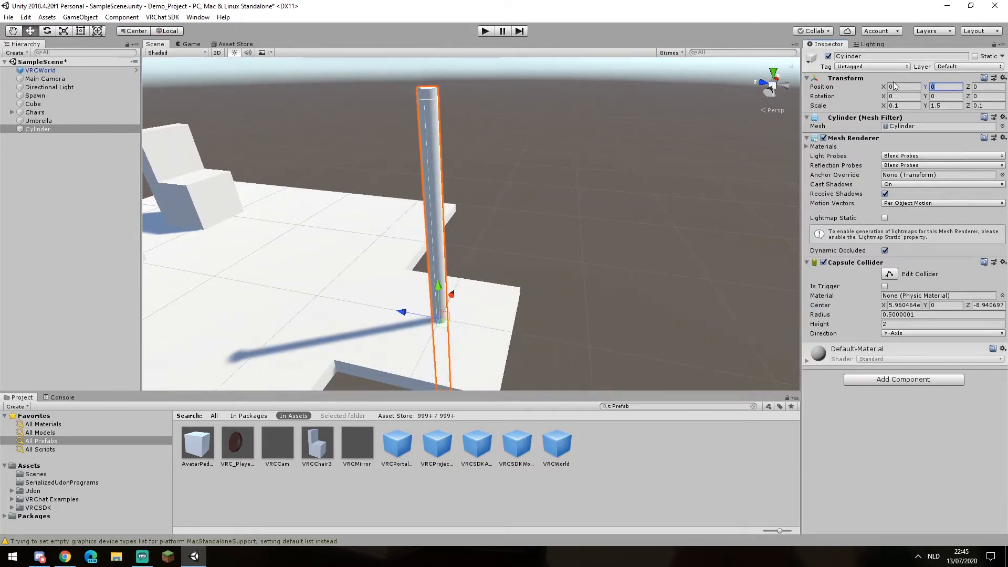
pyautogui.write('3')
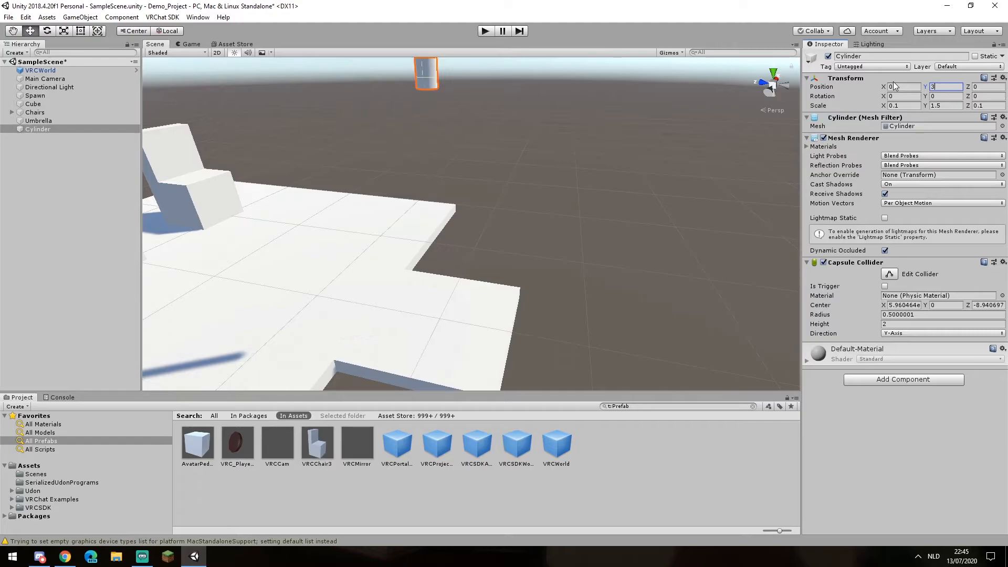
pyautogui.press('BackSpace')
pyautogui.write('1.5')
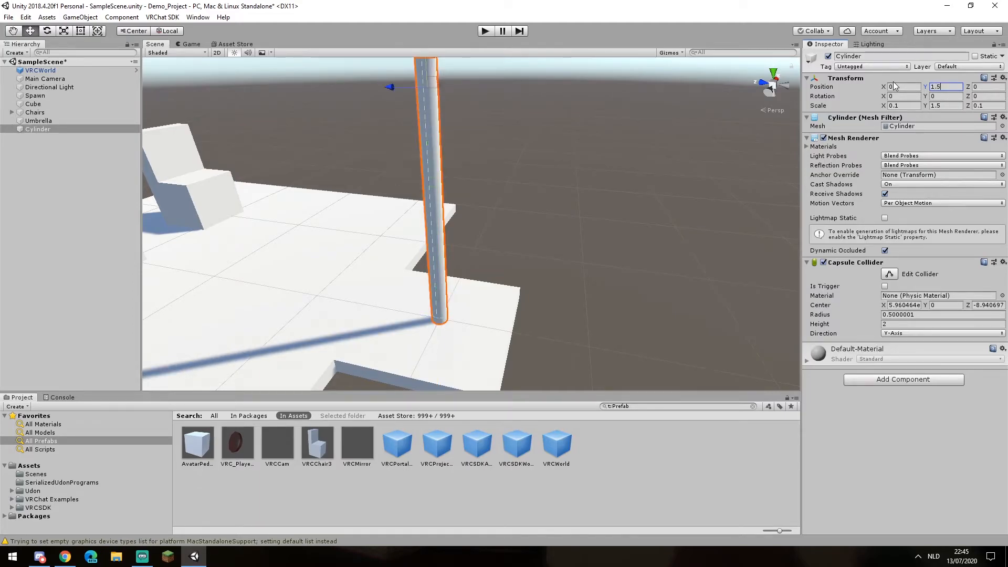
pyautogui.scroll(-3, 523, 168)
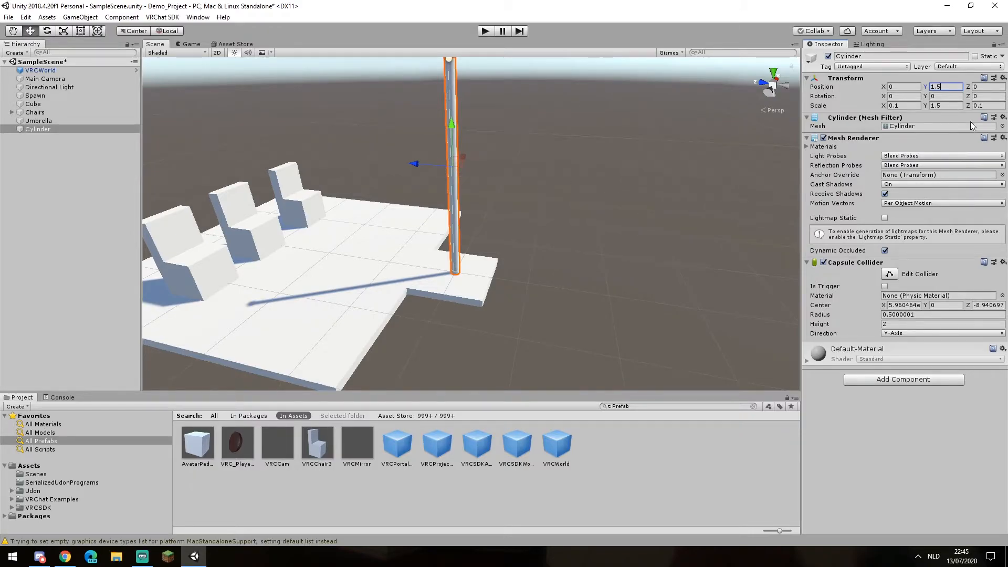
pyautogui.click(935, 107)
pyautogui.click(942, 114)
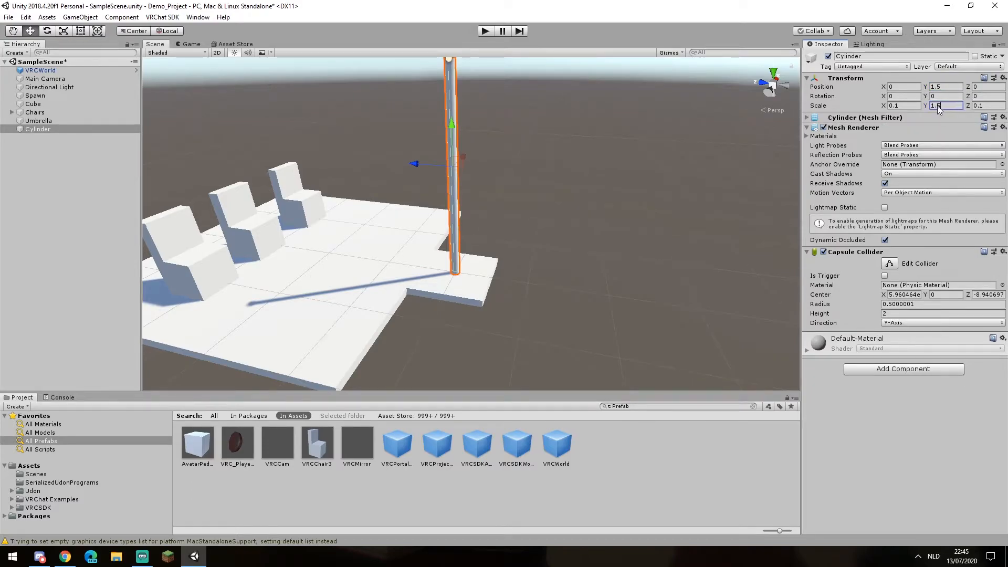
pyautogui.moveTo(471, 125); pyautogui.dragTo(460, 167, button='middle')
pyautogui.click(932, 106)
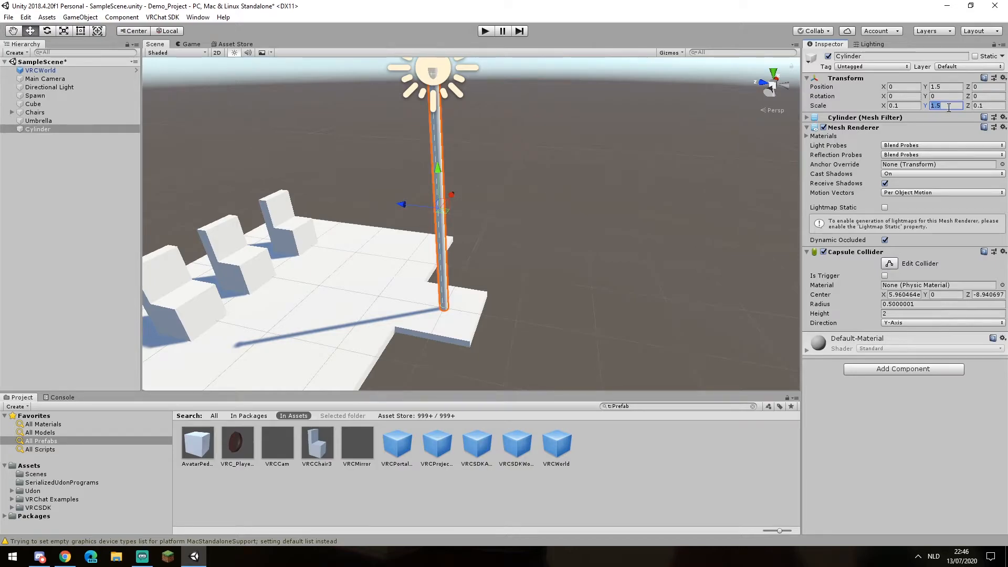
pyautogui.click(555, 178)
pyautogui.moveTo(506, 173); pyautogui.dragTo(511, 185, button='middle')
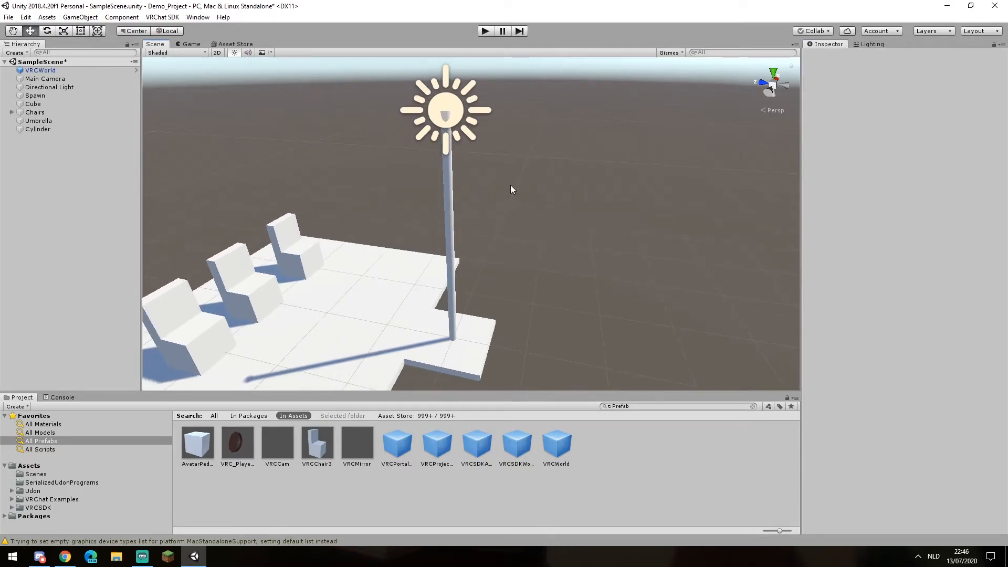
# Rename the cylinder as Pole
pyautogui.rightClick(37, 129)
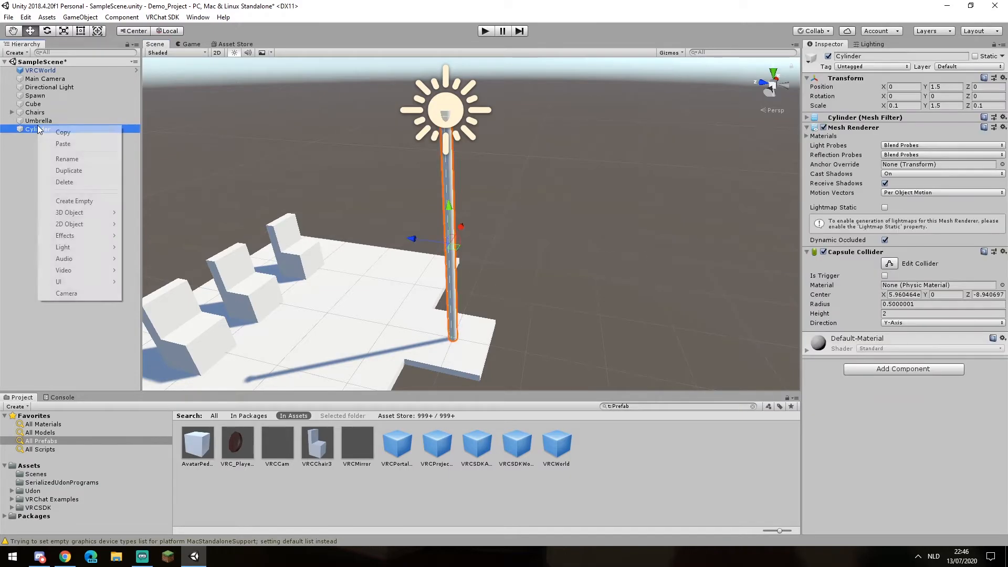
pyautogui.click(68, 159)
pyautogui.write('Pole')
pyautogui.press('Return')
# Add another 3D cylinder at the scene root for the umbrella's top
pyautogui.click(68, 160)
pyautogui.rightClick(70, 161)
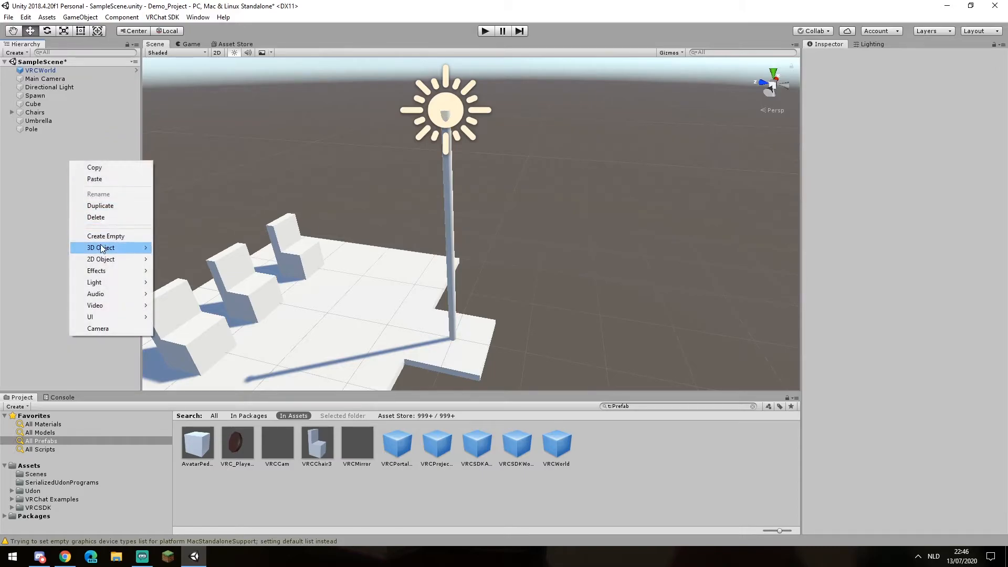
pyautogui.moveTo(105, 247)
pyautogui.click(185, 283)
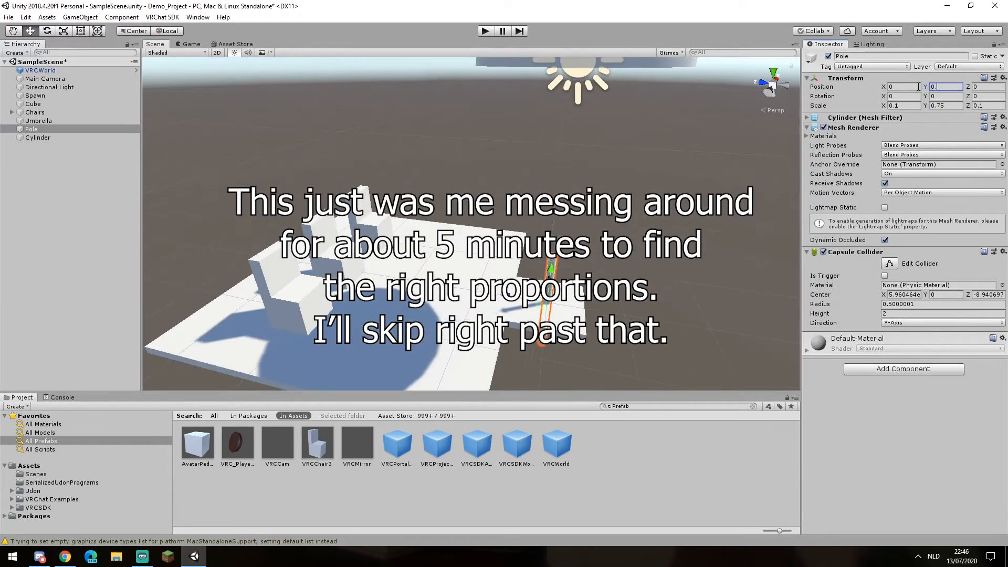
pyautogui.moveTo(624, 318); pyautogui.dragTo(618, 326)
pyautogui.press('w')
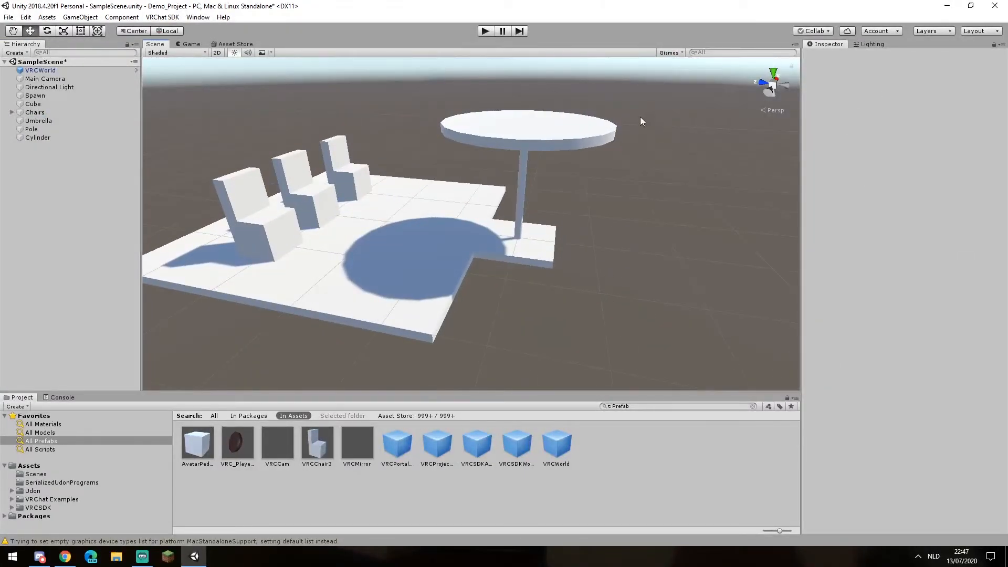
# Make Pole and Cylinder children of the Umbrella object, then select and frame Umbrella
pyautogui.click(33, 129)
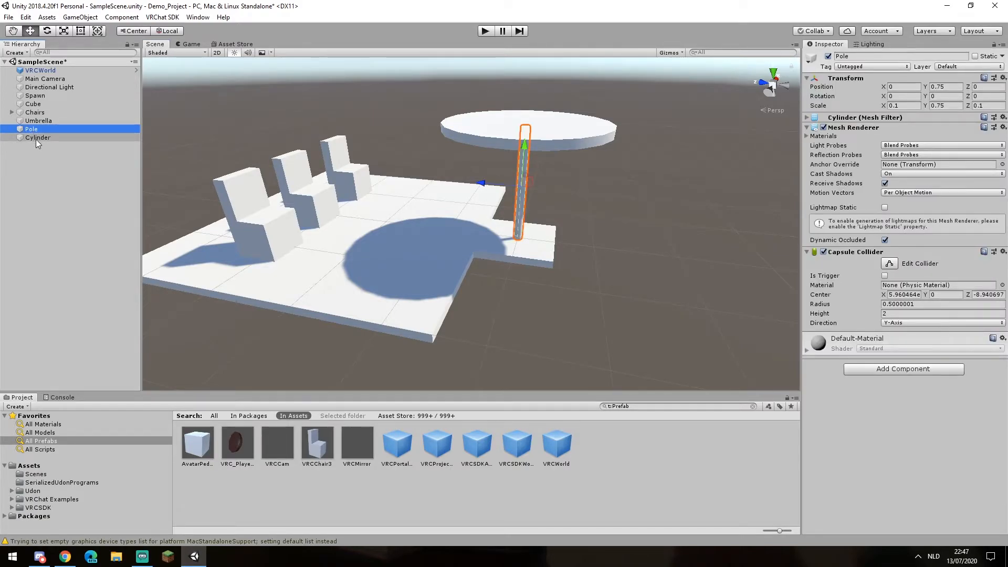
pyautogui.keyDown('ctrl'); pyautogui.click(31, 137); pyautogui.keyUp('ctrl')
pyautogui.moveTo(32, 138); pyautogui.dragTo(41, 122)
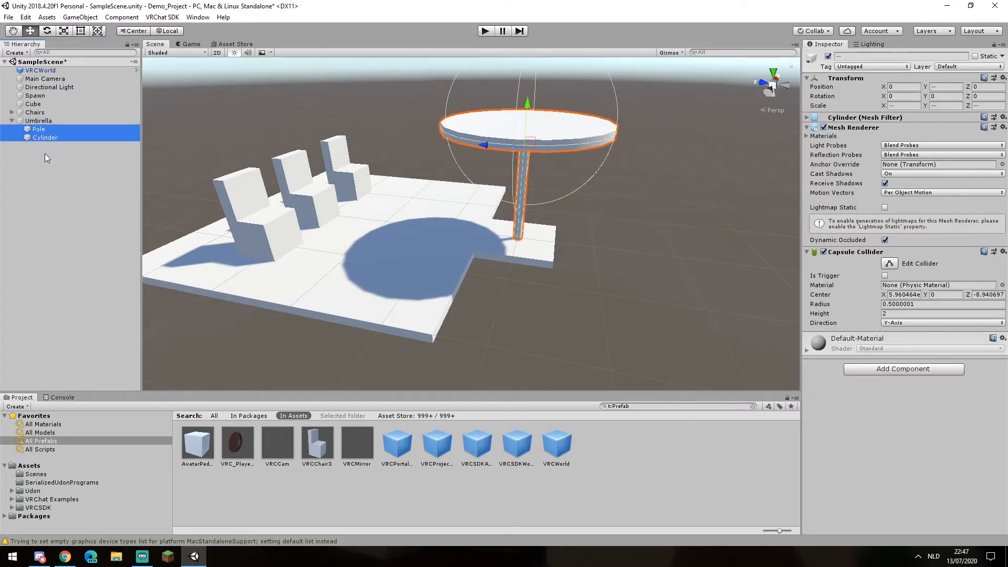
pyautogui.click(38, 122)
pyautogui.doubleClick(38, 122)
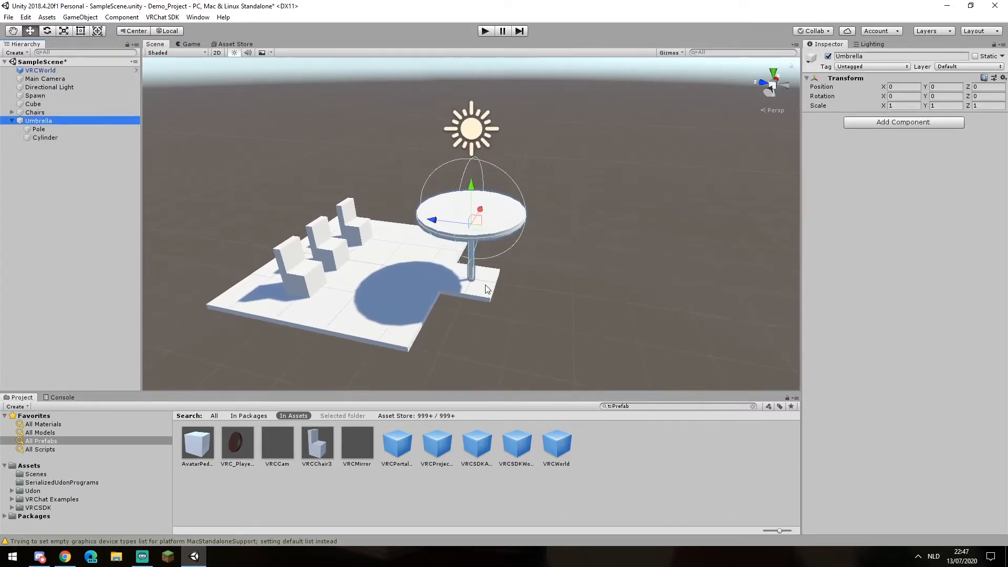
# Rename the Cylinder inside Umbrella as Cap and collapse the Umbrella group
pyautogui.click(41, 132)
pyautogui.rightClick(40, 140)
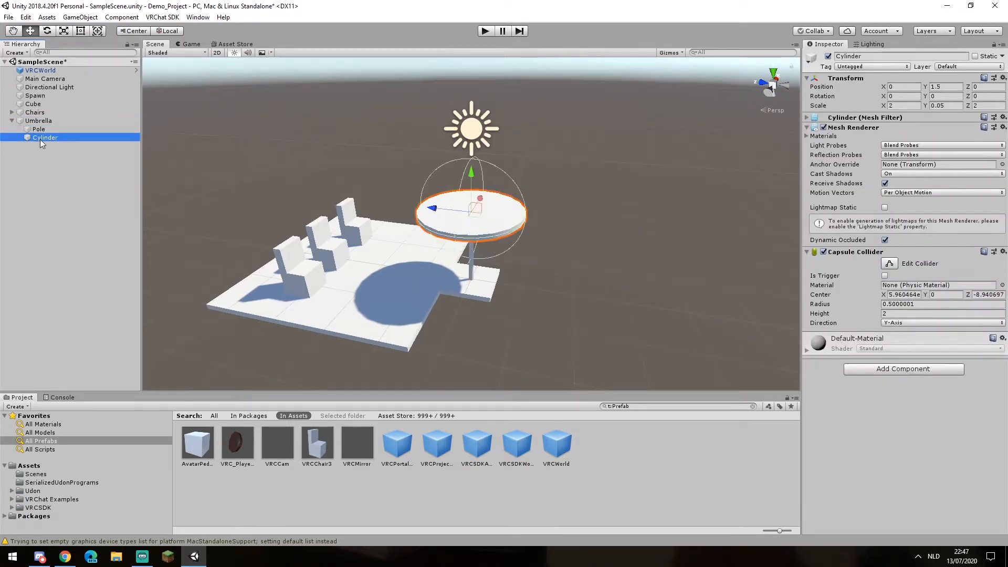
pyautogui.click(69, 175)
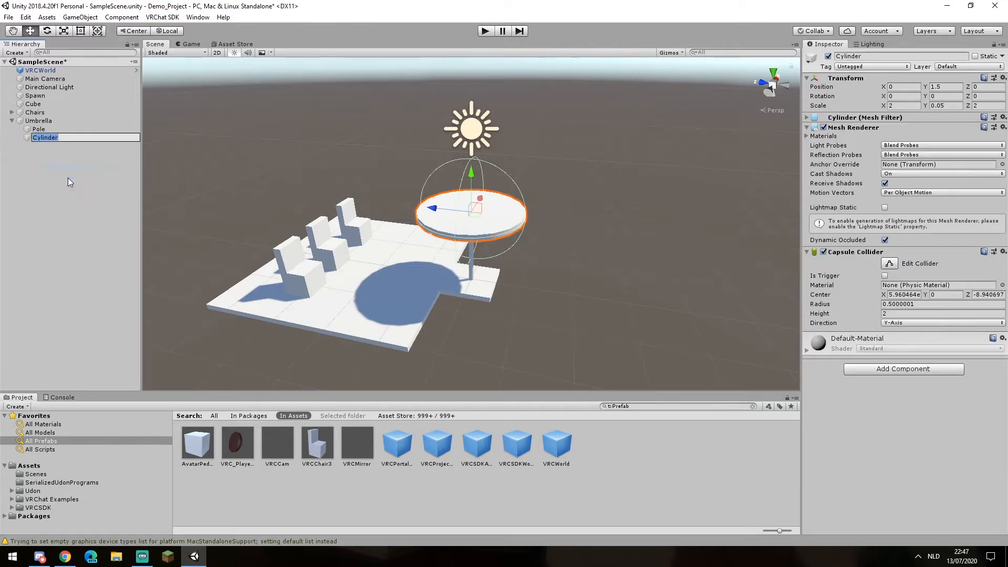
pyautogui.write('Cap')
pyautogui.press('Return')
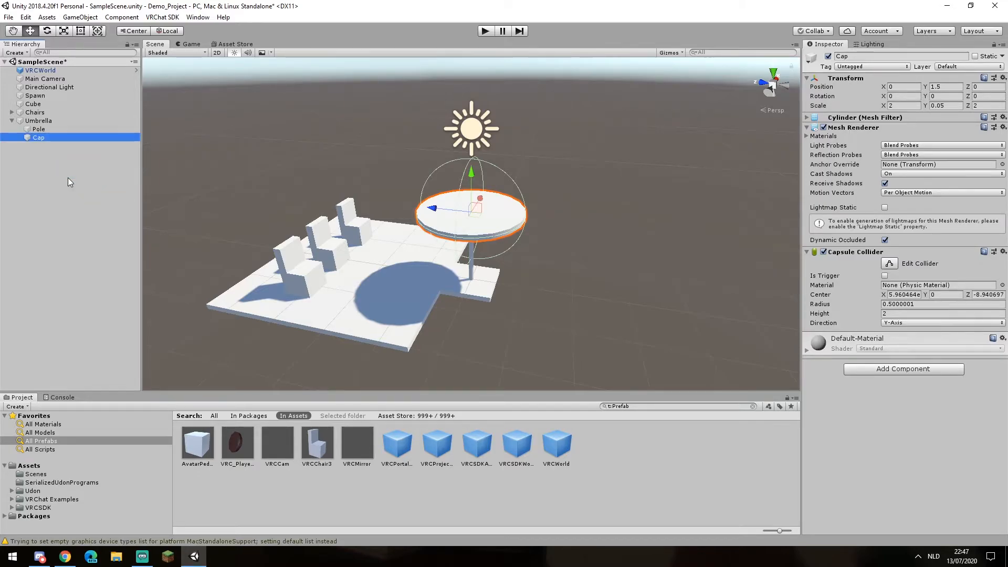
pyautogui.click(12, 121)
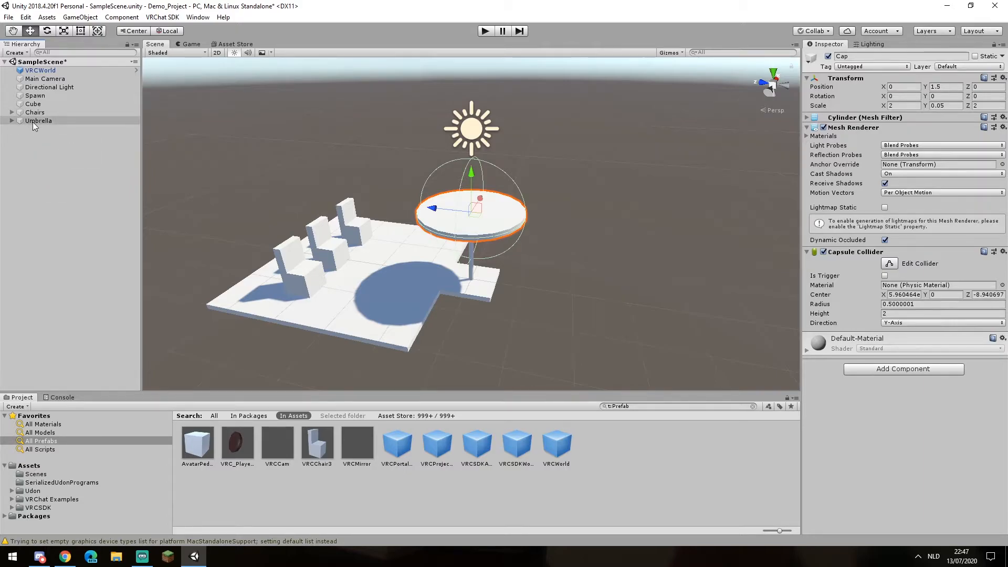
# Create a folder named Prefabs inside the project's Assets folder
pyautogui.click(33, 121)
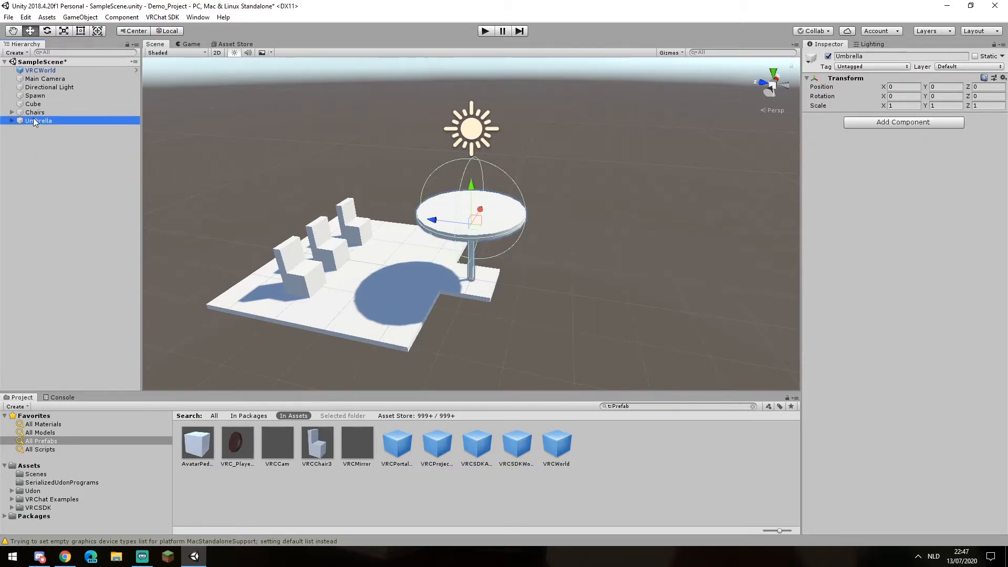
pyautogui.moveTo(34, 121); pyautogui.dragTo(27, 231)
pyautogui.rightClick(29, 465)
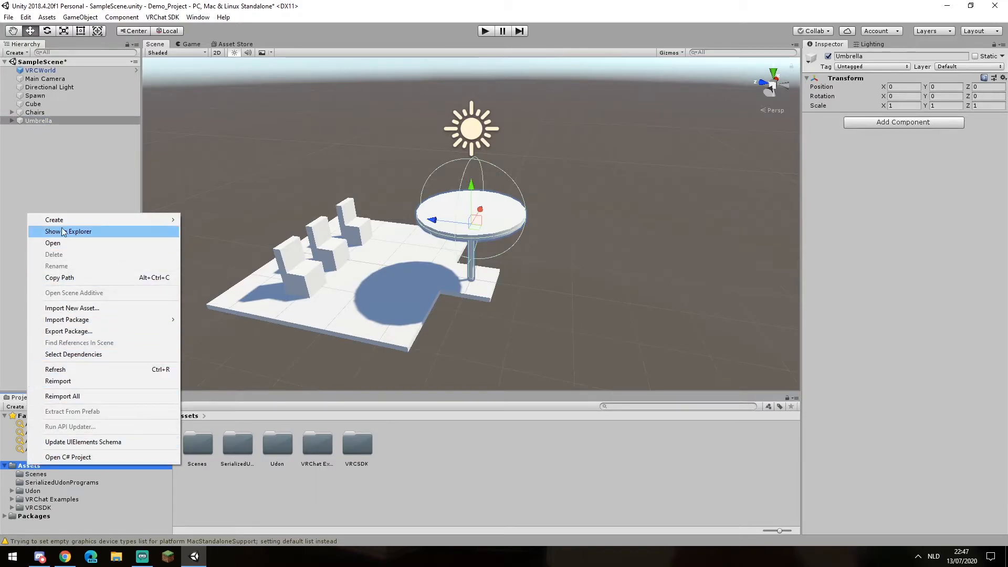
pyautogui.moveTo(62, 223)
pyautogui.click(211, 173)
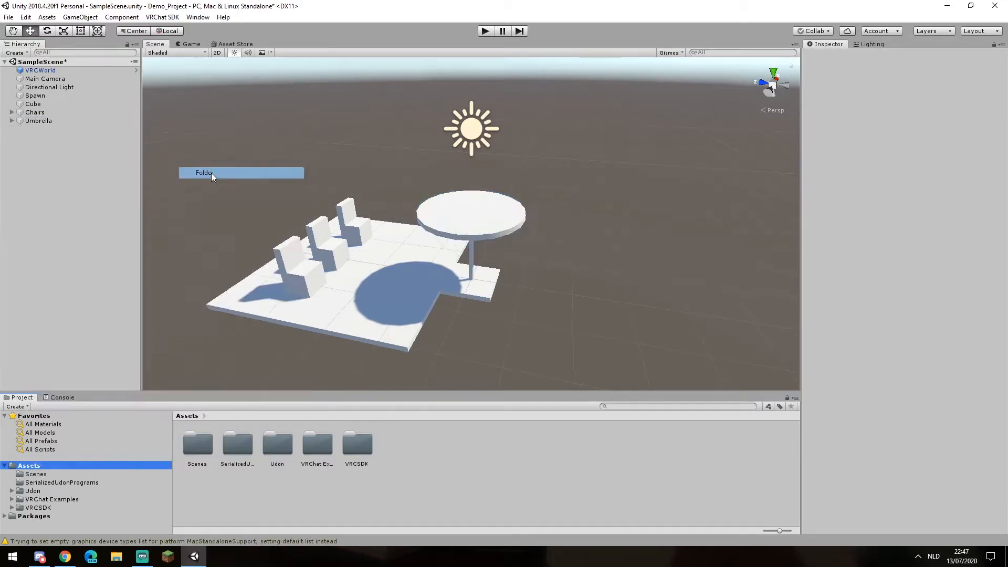
pyautogui.write('Prefabs')
pyautogui.press('Return')
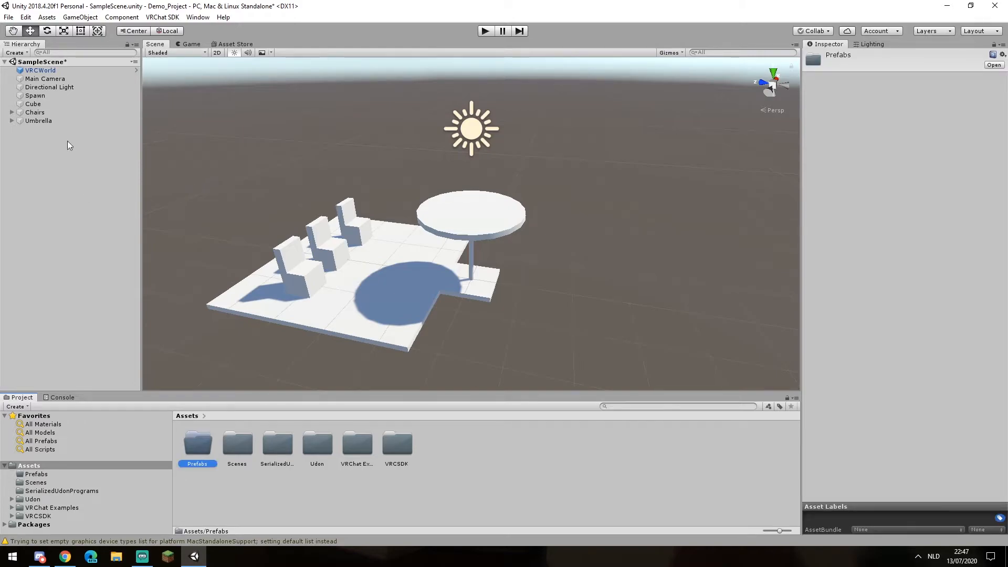
# Save the Umbrella object as a prefab in the Prefabs folder and delete the original from the scene
pyautogui.moveTo(43, 110); pyautogui.dragTo(39, 478)
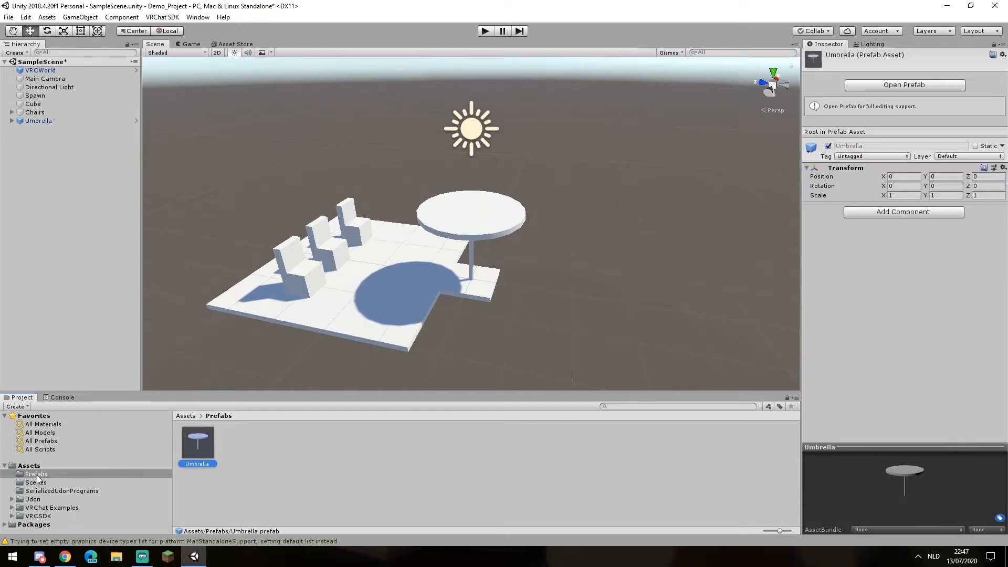
pyautogui.click(45, 120)
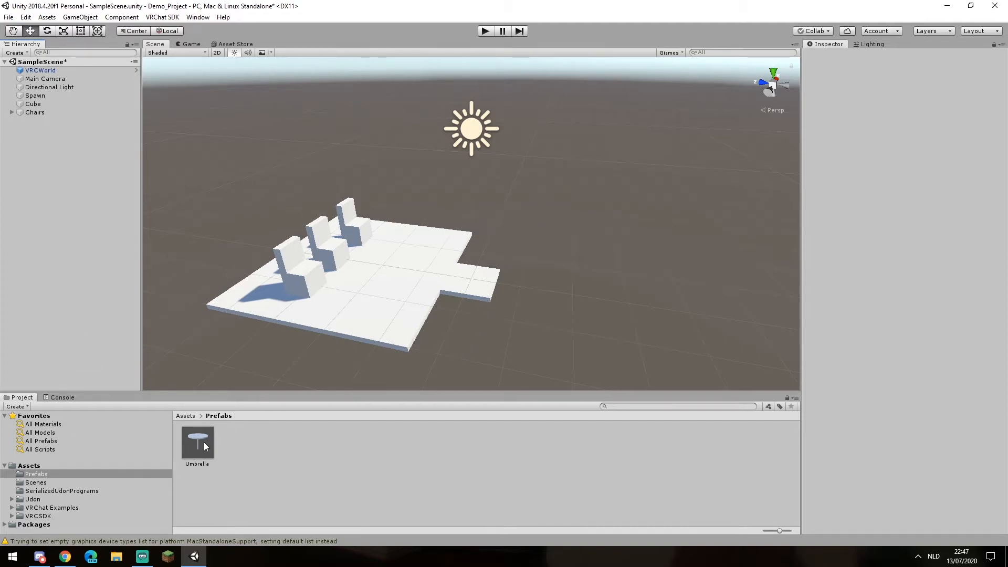
# Place two instances of the Umbrella prefab on the floor, one near each end of the row of chairs, and check their placement
pyautogui.moveTo(199, 445); pyautogui.dragTo(384, 238)
pyautogui.moveTo(198, 443); pyautogui.dragTo(315, 312)
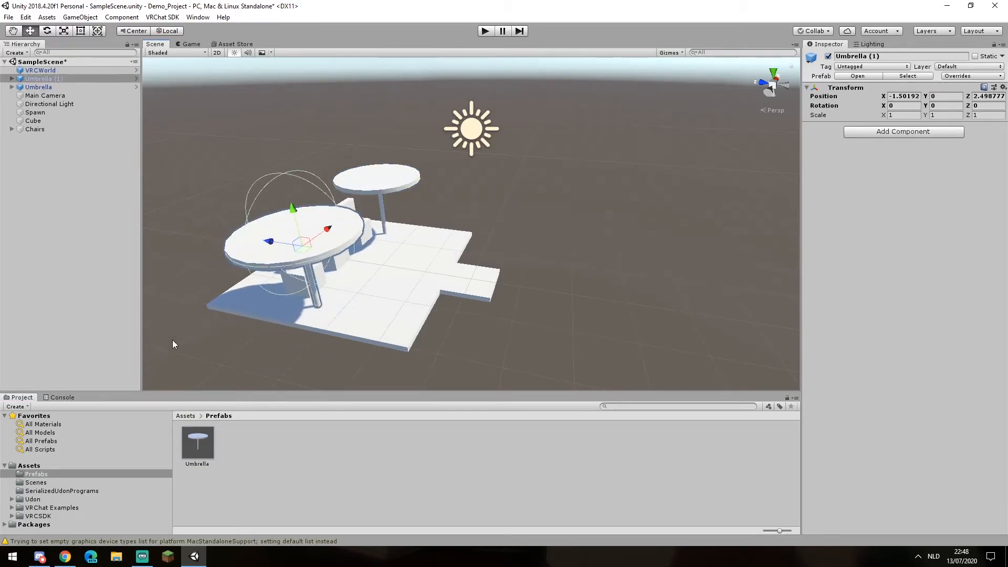
pyautogui.click(96, 289)
pyautogui.moveTo(407, 292); pyautogui.dragTo(239, 286, button='right')
pyautogui.moveTo(659, 350); pyautogui.dragTo(417, 274, button='middle')
pyautogui.scroll(3, 405, 289)
pyautogui.scroll(-5, 418, 274)
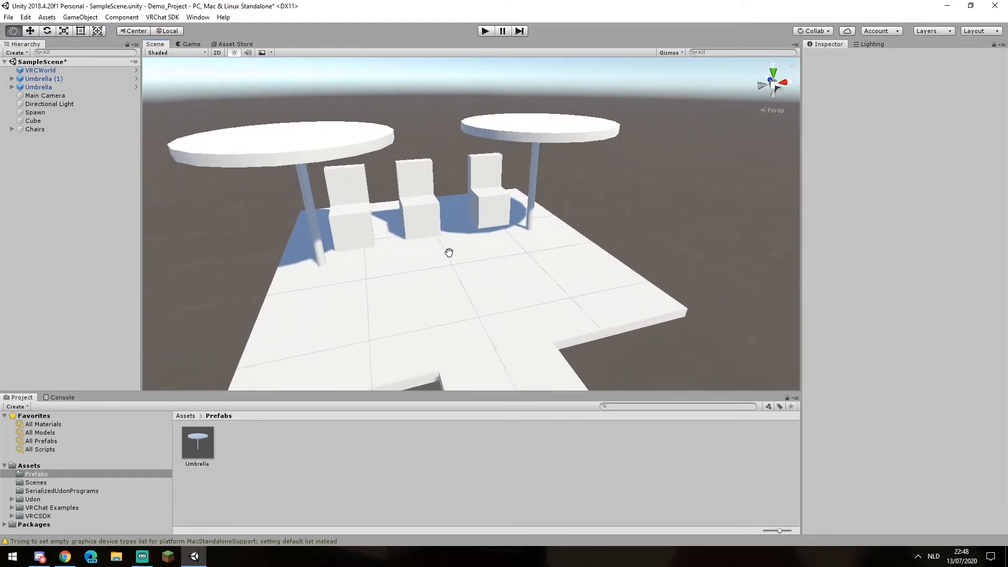
pyautogui.keyDown('alt'); pyautogui.moveTo(419, 274); pyautogui.dragTo(528, 275); pyautogui.keyUp('alt')
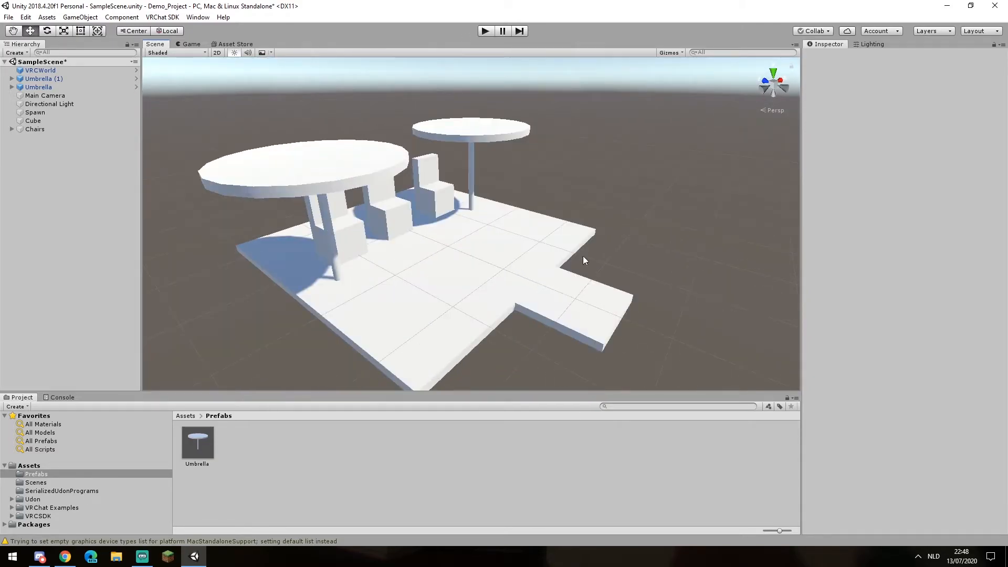
pyautogui.scroll(-1, 491, 274)
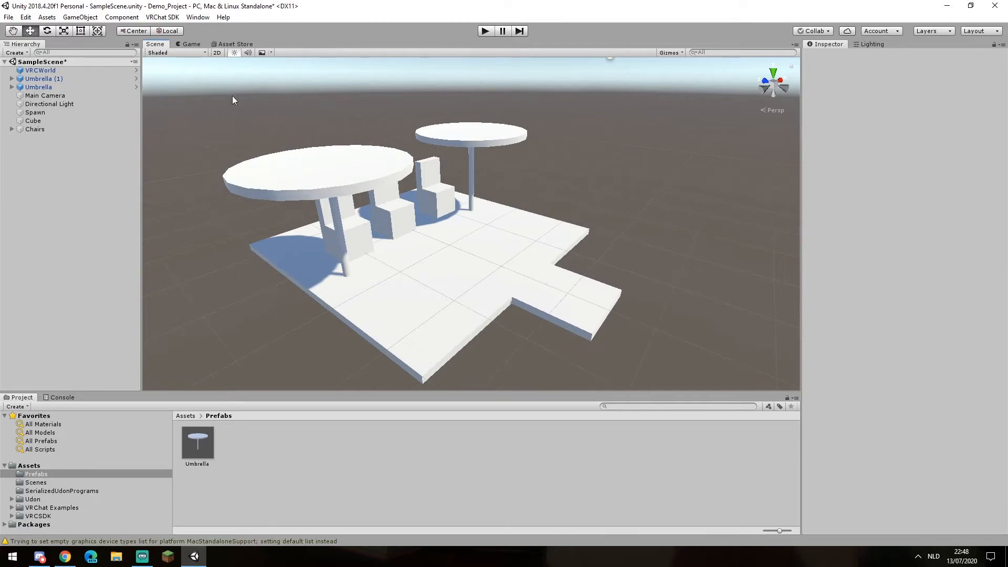
# Open the VRChat SDK control panel
pyautogui.click(158, 18)
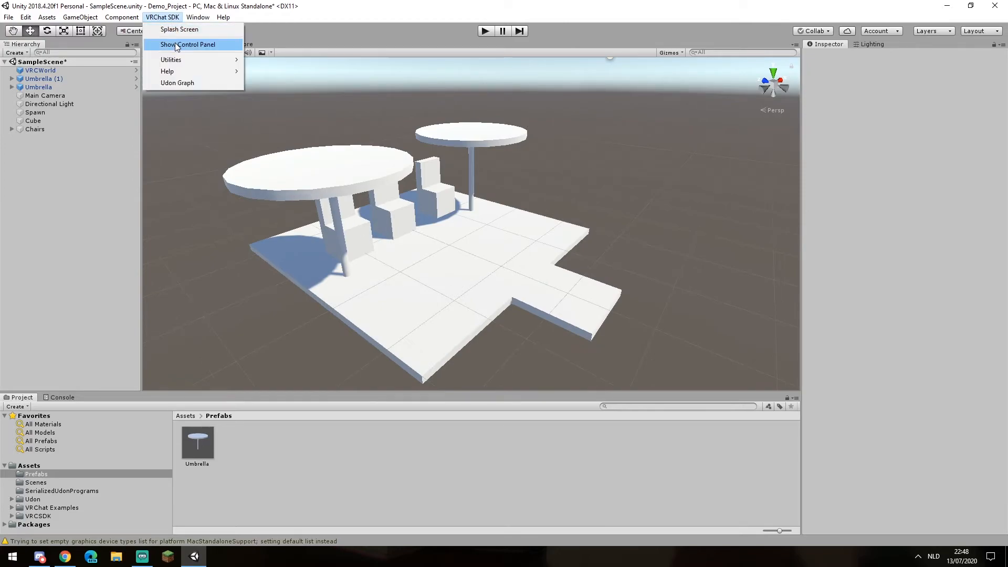
pyautogui.click(176, 45)
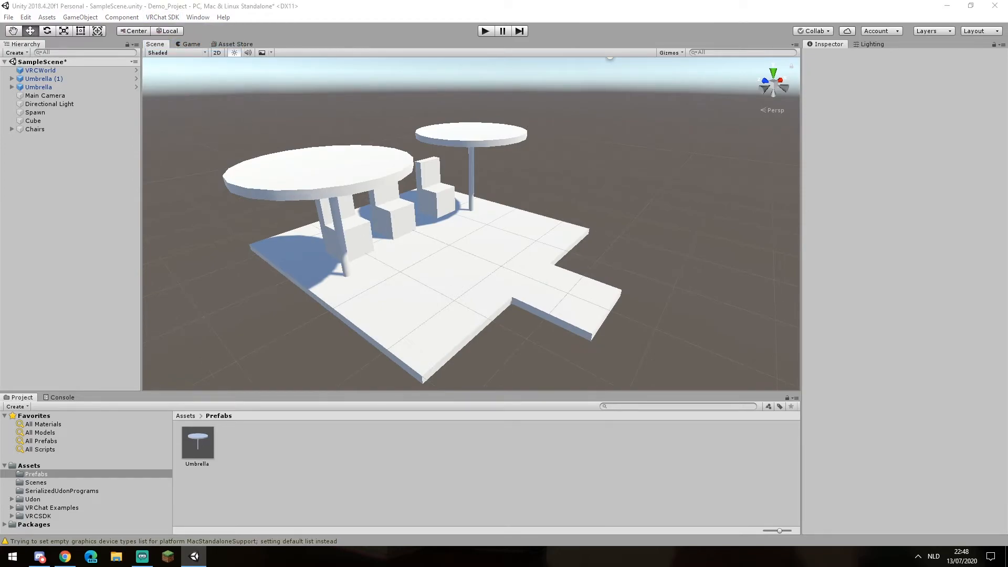
# Configure the project's layers and collision matrix for VRChat in the SDK builder, accepting both changes
pyautogui.click(853, 209)
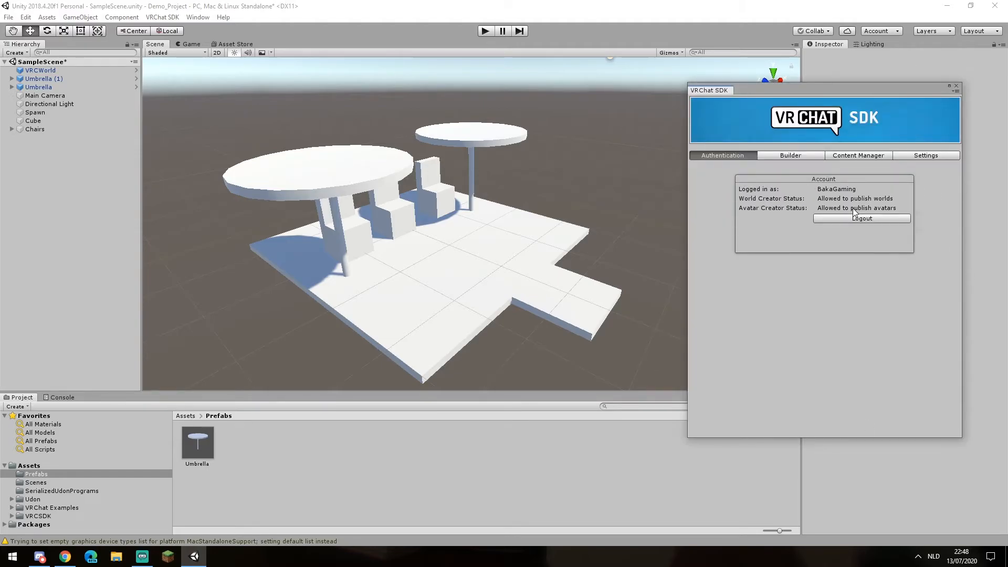
pyautogui.click(781, 156)
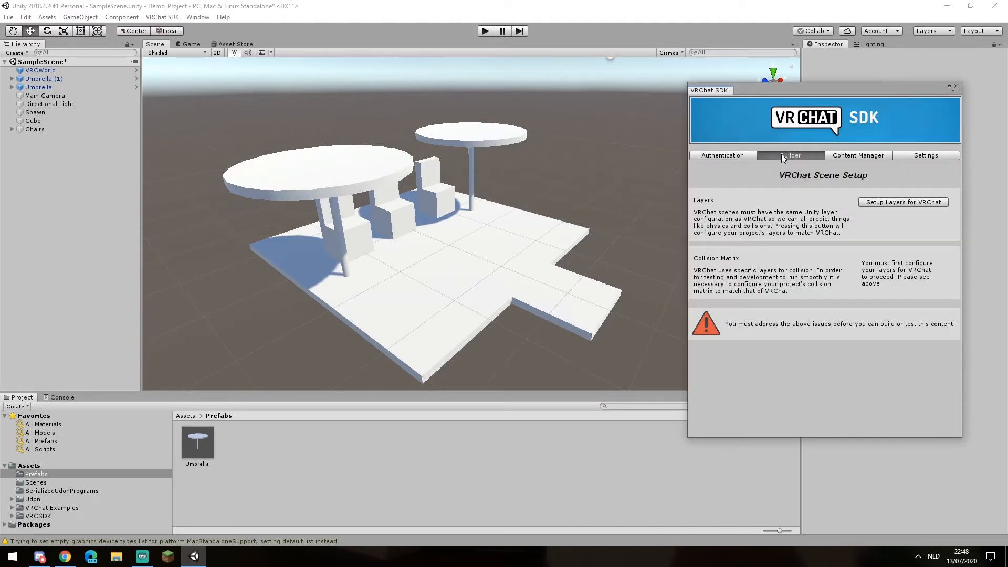
pyautogui.click(902, 202)
pyautogui.click(540, 299)
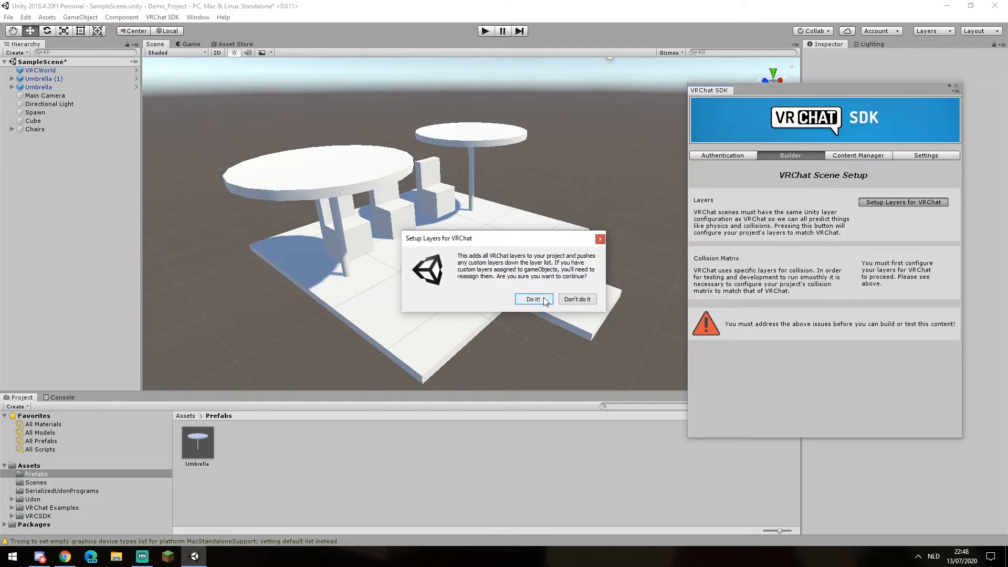
pyautogui.click(875, 204)
pyautogui.click(546, 299)
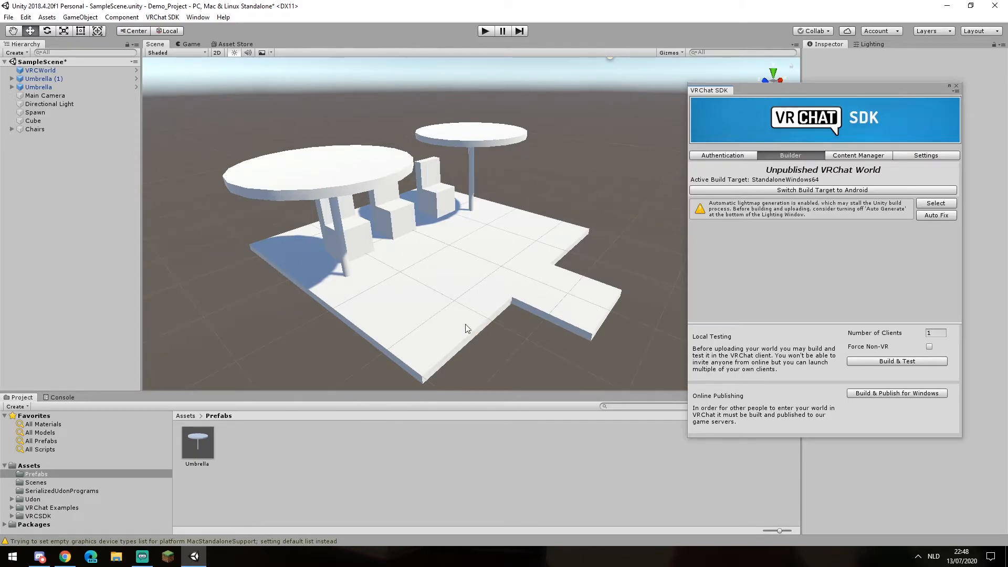
# Build the world for Windows publishing, name it World Beach Tutorial, accept the content rights statement and upload it
pyautogui.click(884, 394)
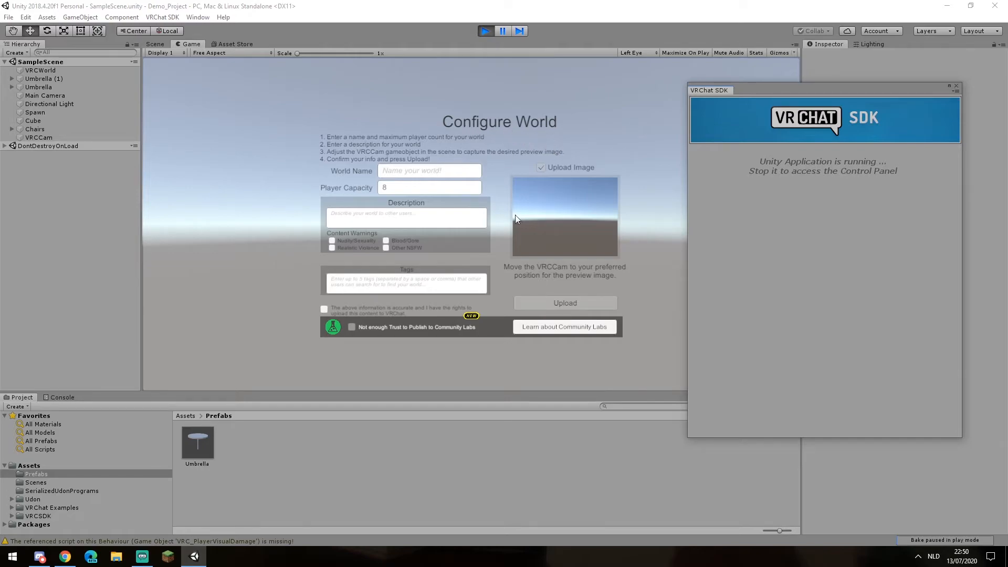
pyautogui.click(392, 171)
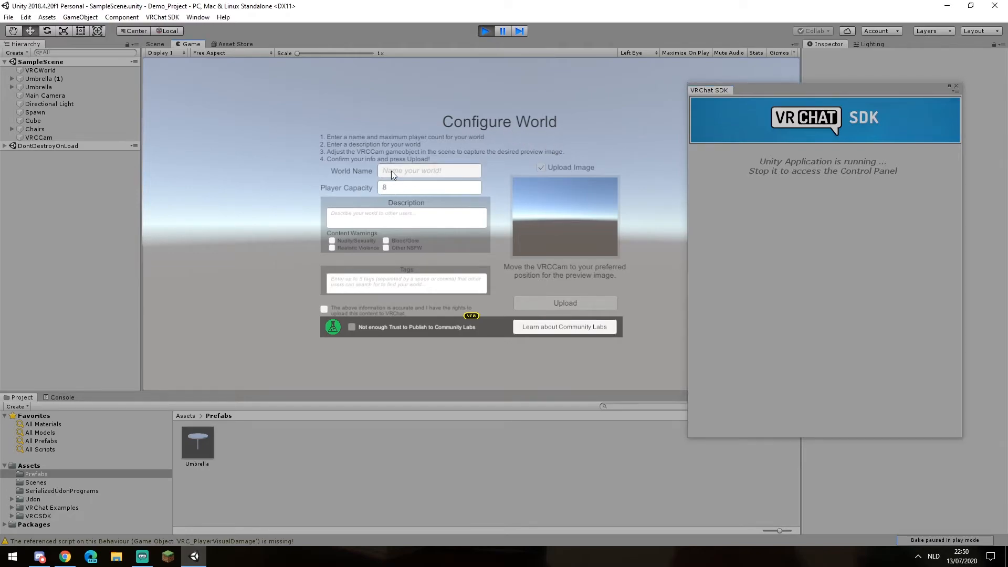
pyautogui.write('B')
pyautogui.press('BackSpace')
pyautogui.write('World Beach Tutorial')
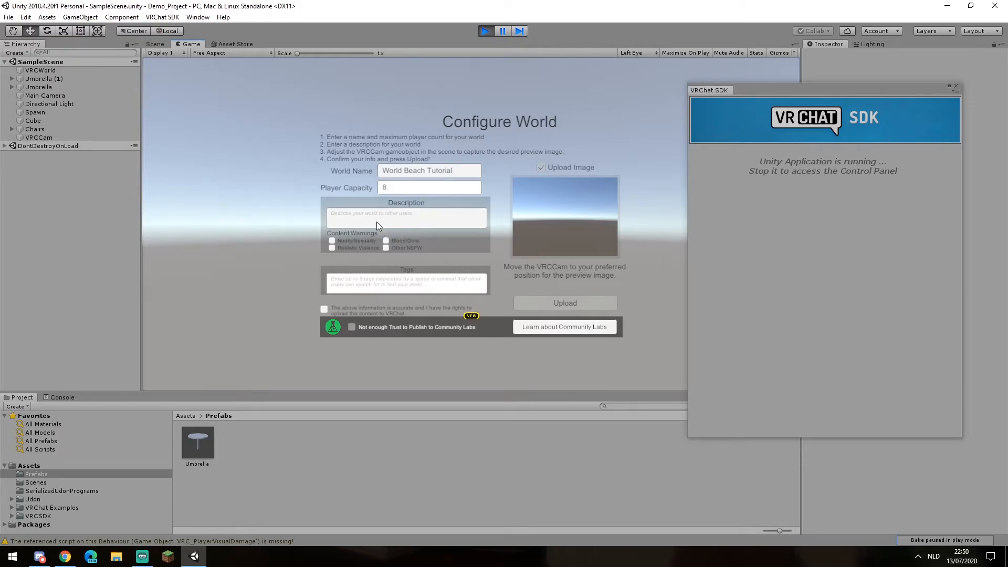
pyautogui.click(323, 310)
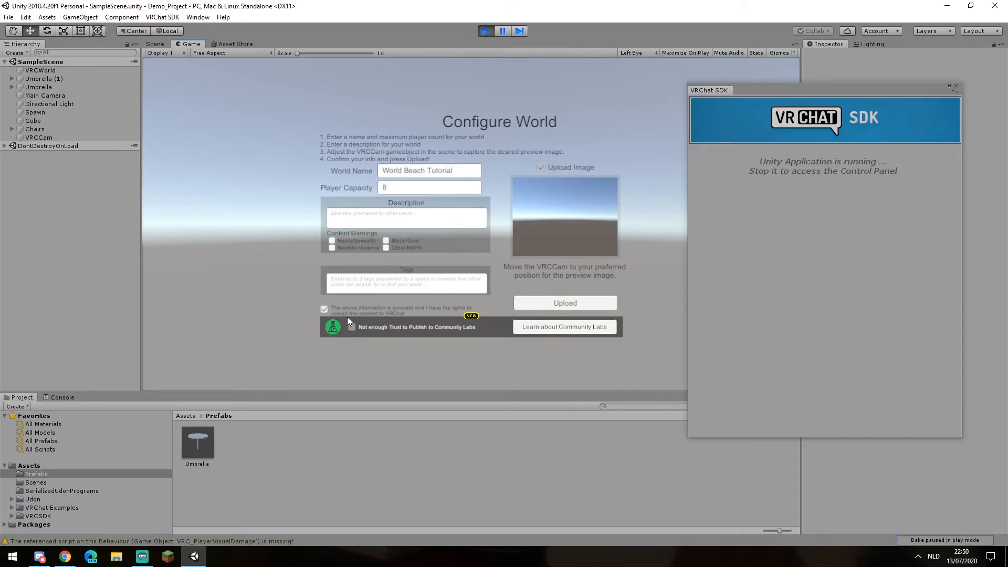
pyautogui.click(546, 302)
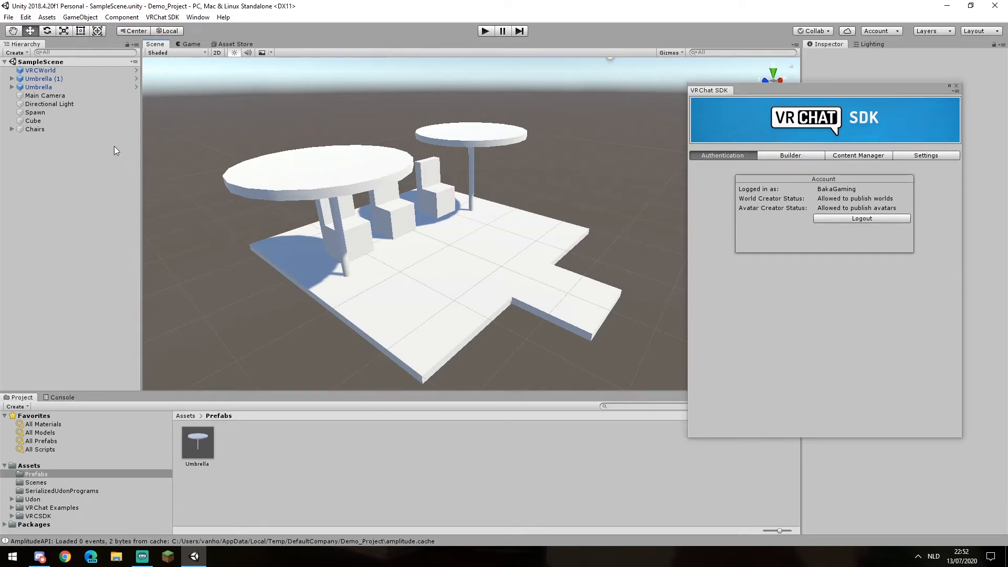
# Switch the project's build platform to Android and close the build settings
pyautogui.click(8, 17)
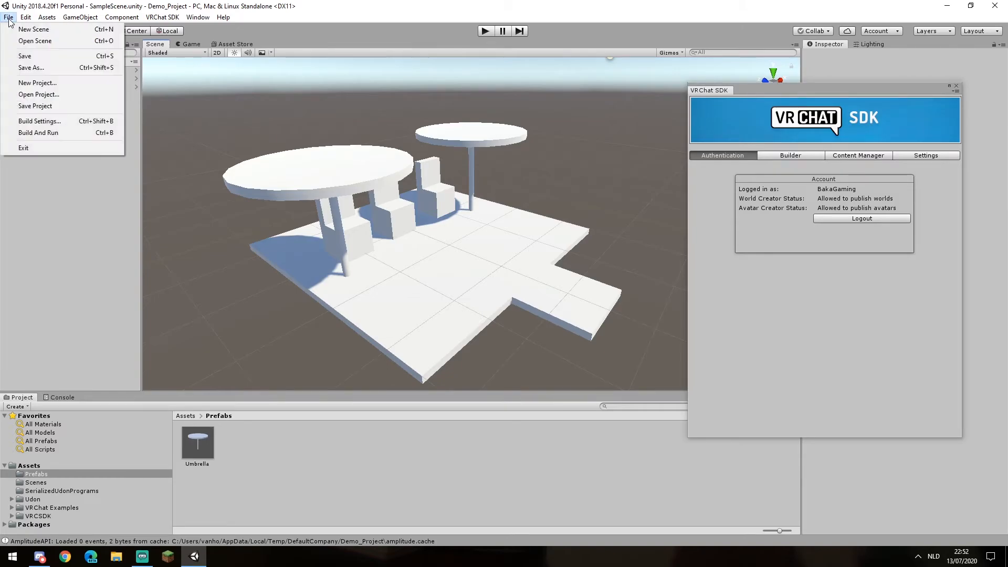
pyautogui.click(32, 120)
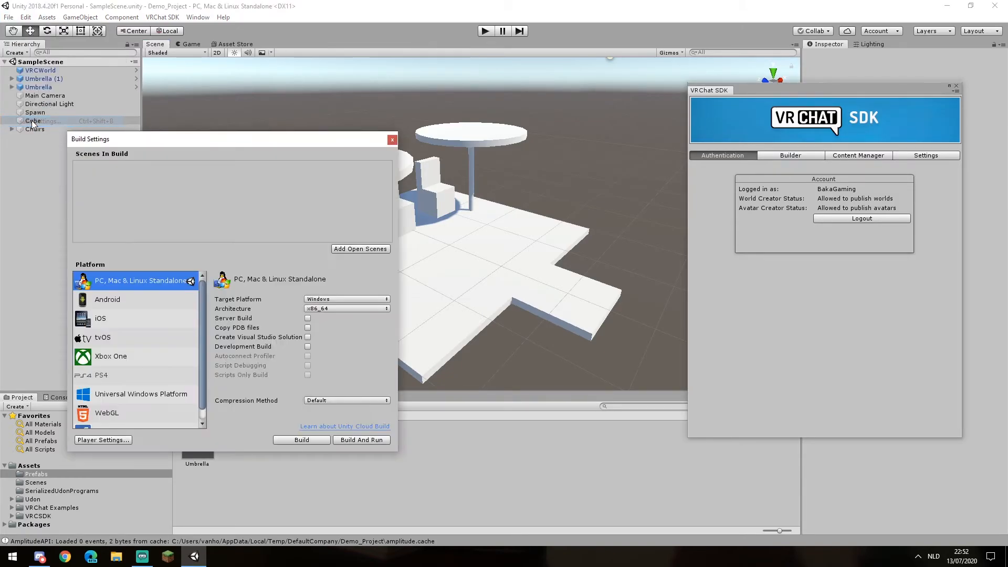
pyautogui.click(104, 301)
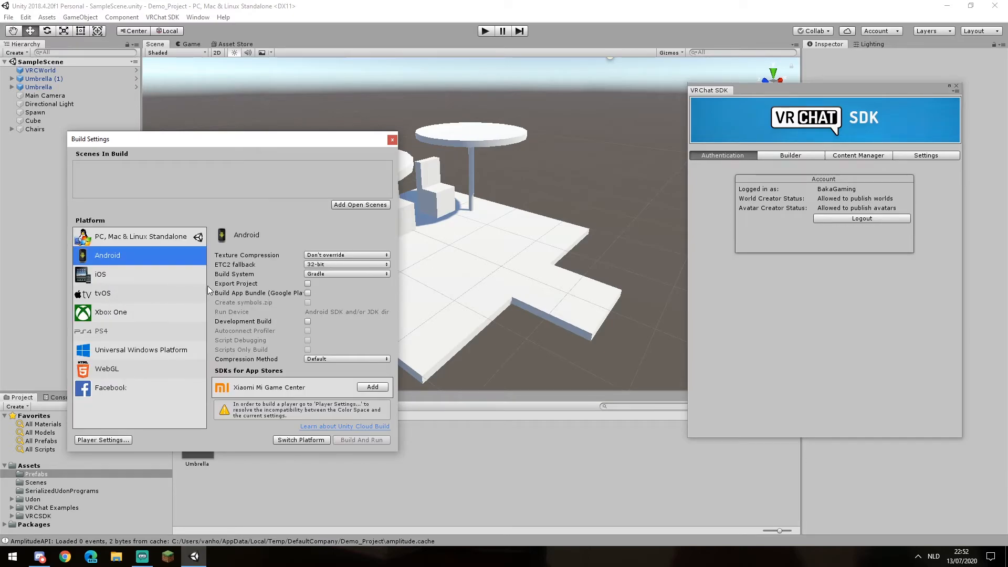
pyautogui.click(111, 274)
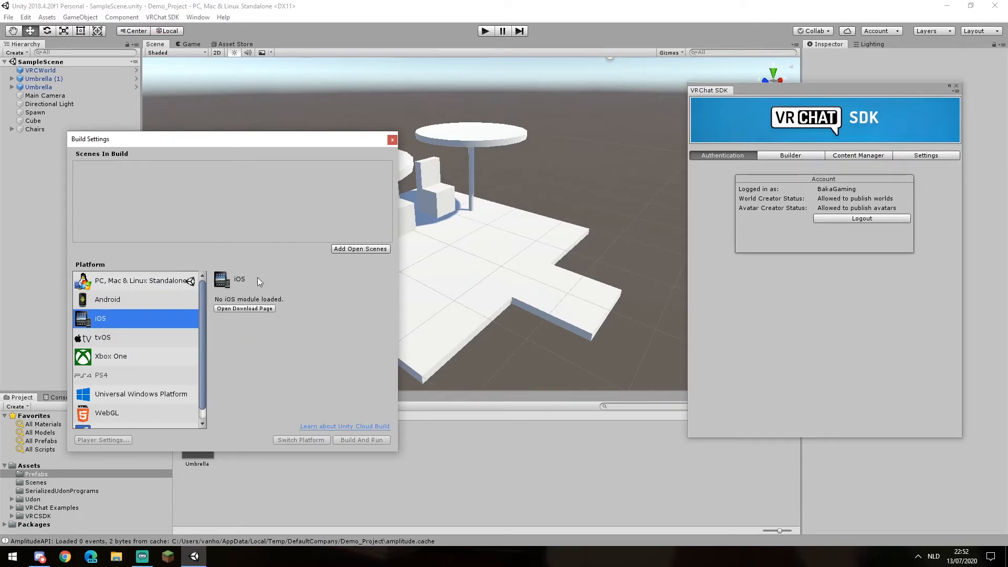
pyautogui.click(101, 301)
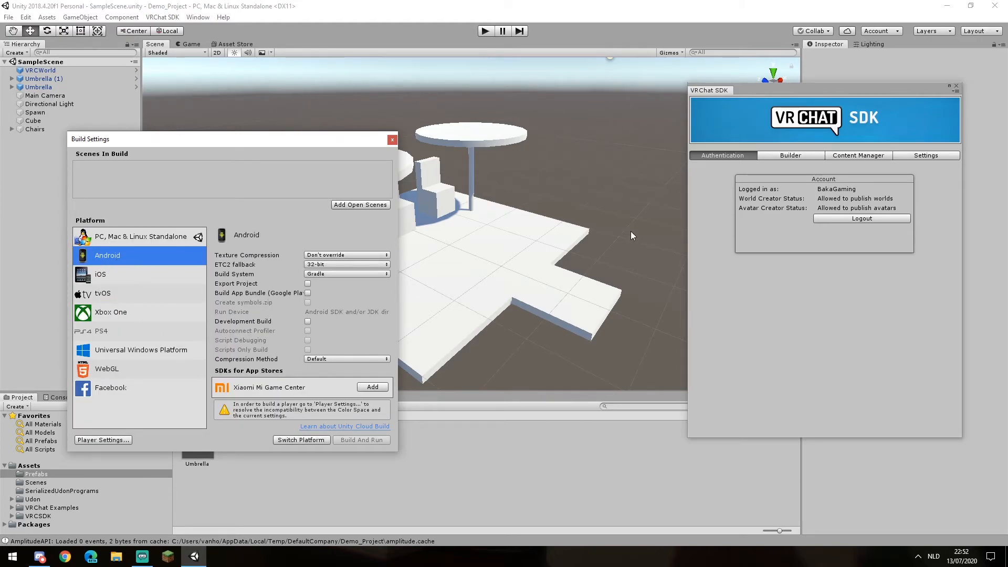
pyautogui.click(283, 440)
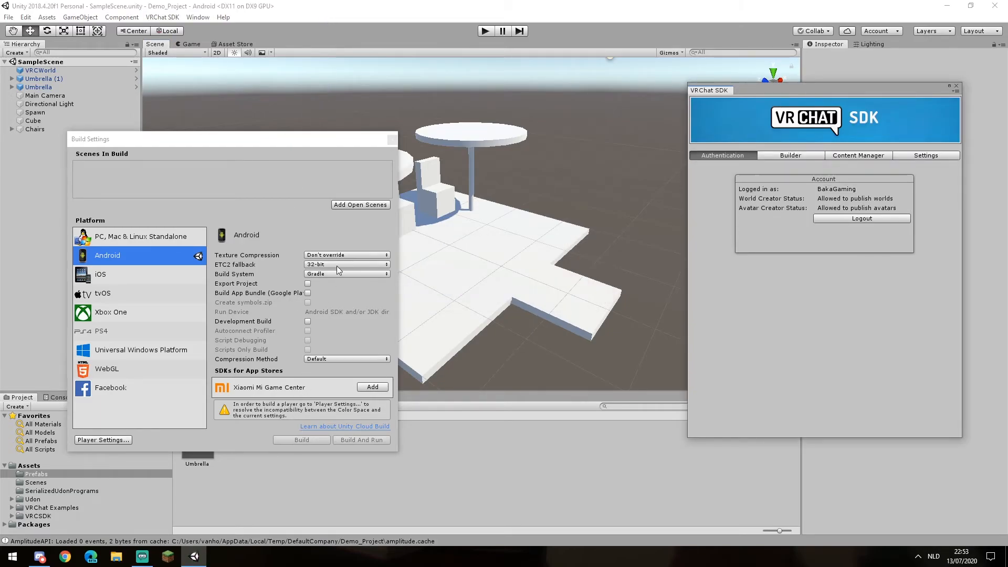
pyautogui.click(391, 140)
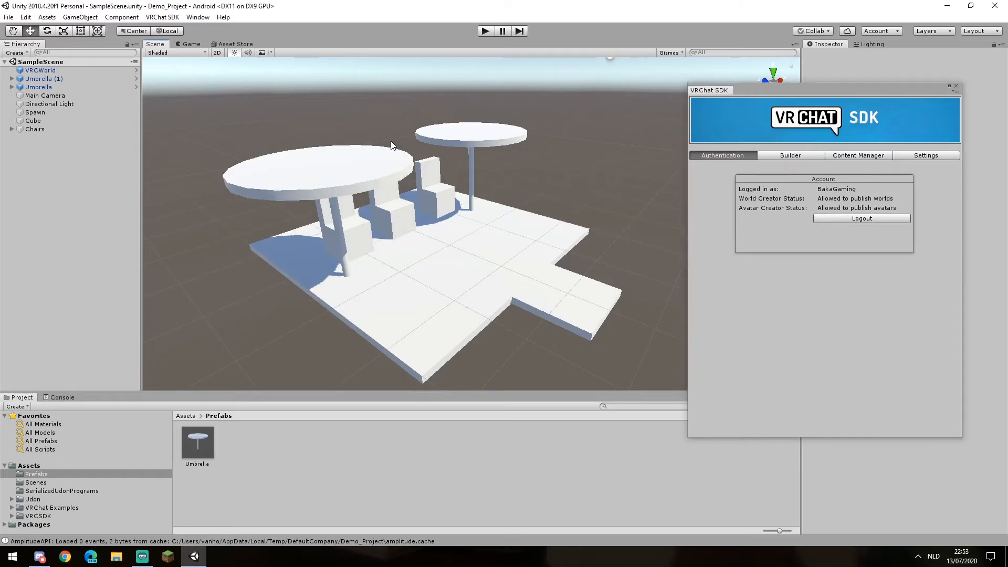
# Build the world for publishing on Android from the SDK builder
pyautogui.click(795, 156)
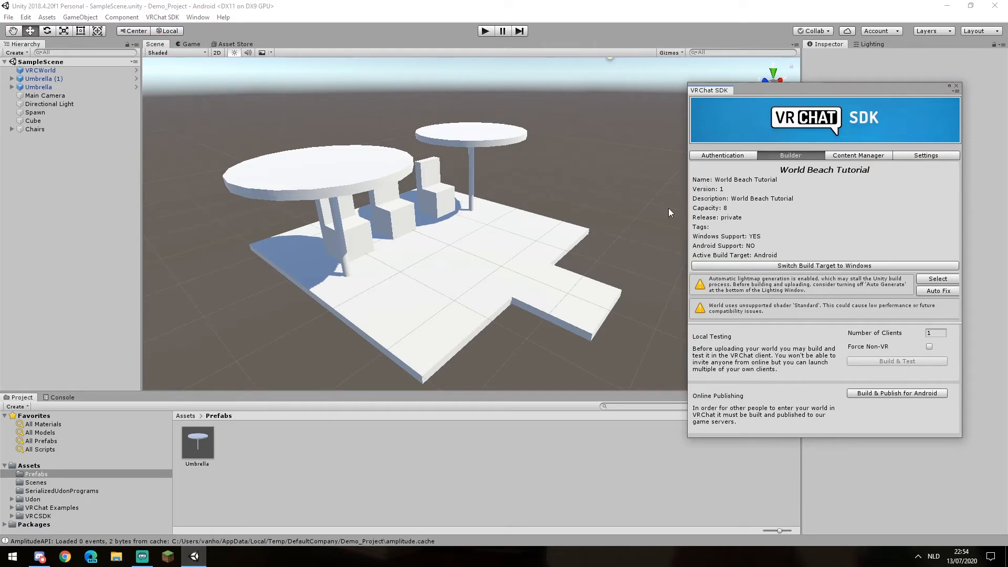
pyautogui.click(880, 393)
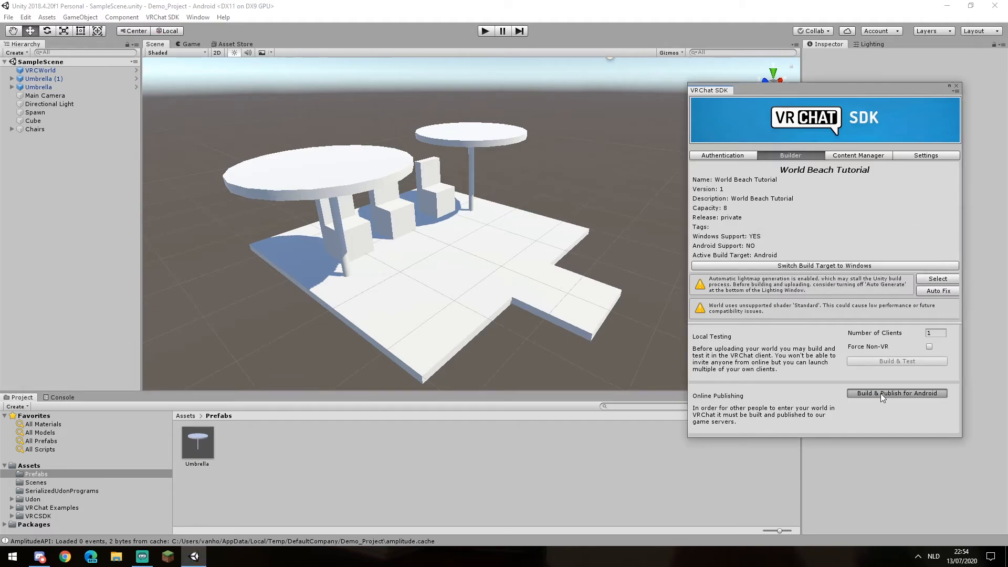
pyautogui.click(880, 392)
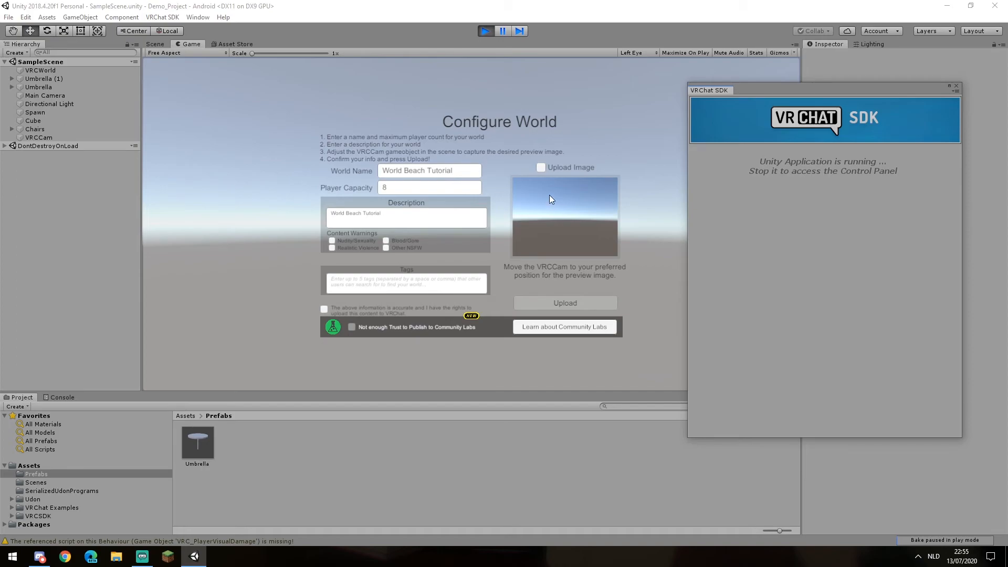
# Select the VRCCam object in the scene and move the SDK window away from its properties
pyautogui.click(158, 45)
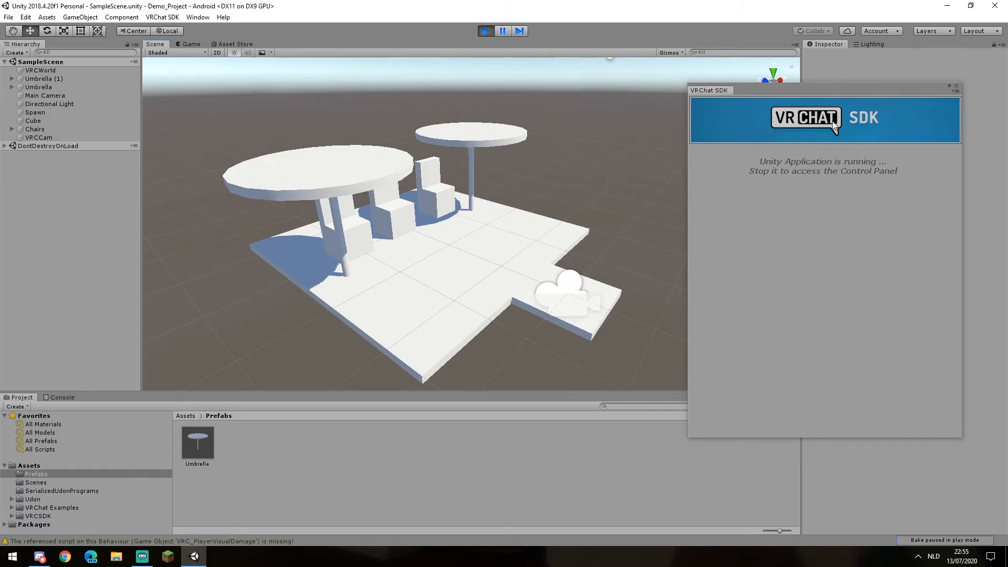
pyautogui.click(35, 140)
pyautogui.moveTo(389, 240); pyautogui.dragTo(285, 245, button='middle')
pyautogui.scroll(-2, 600, 213)
pyautogui.moveTo(842, 97); pyautogui.dragTo(644, 434)
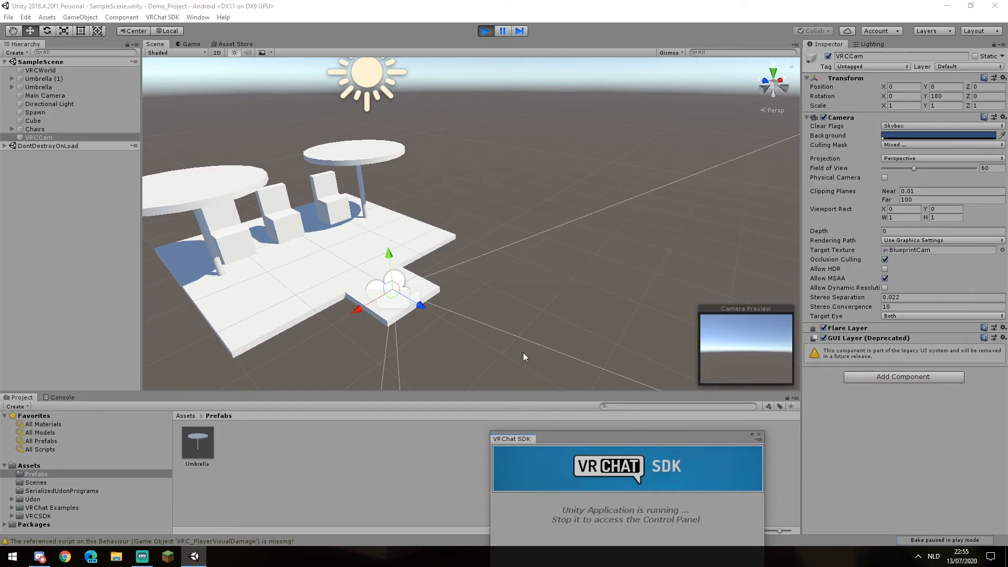
# Set the VRCCam's Y rotation to 0 so it faces the chairs and umbrellas
pyautogui.scroll(-2, 442, 300)
pyautogui.scroll(-2, 457, 294)
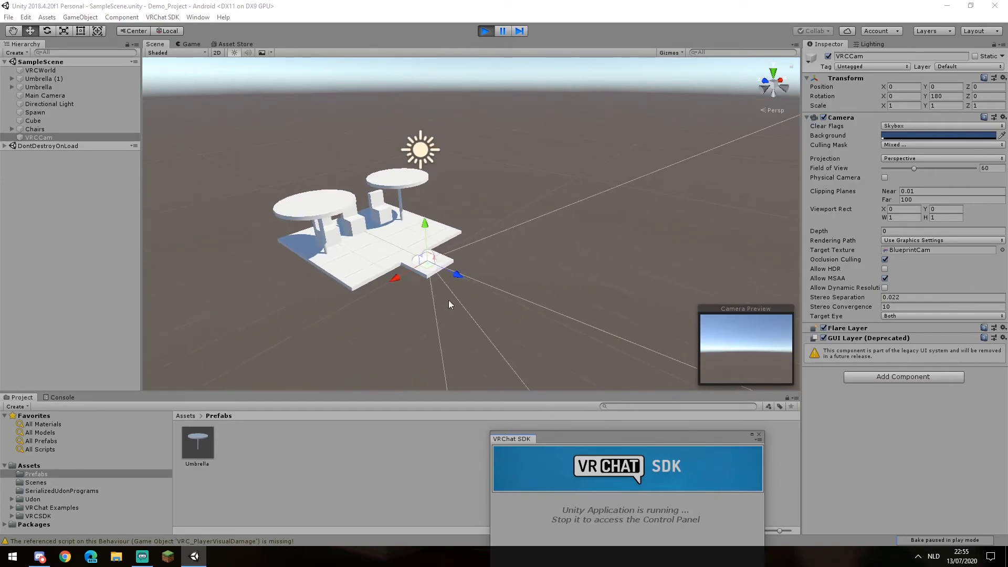
pyautogui.press('f')
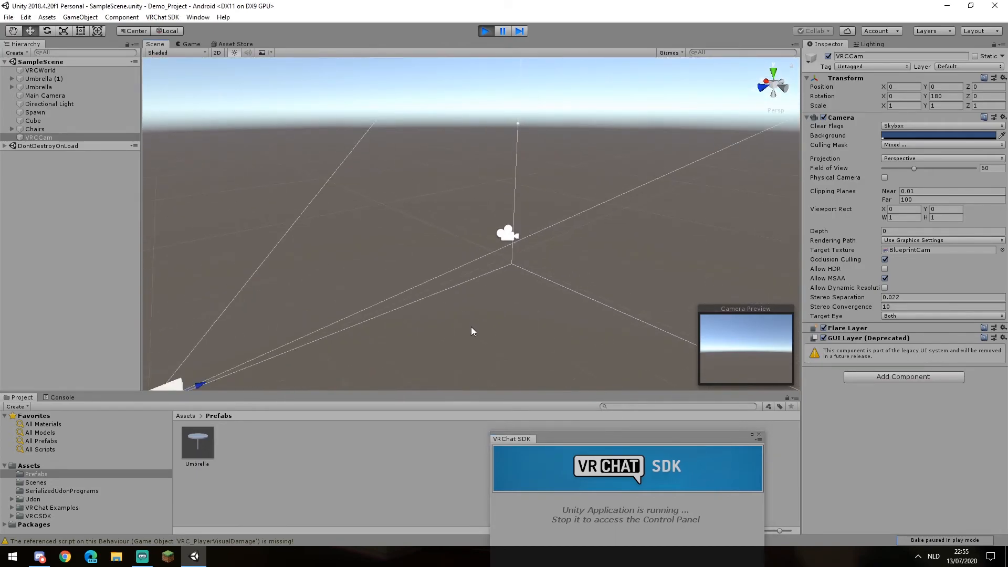
pyautogui.scroll(-2, 471, 326)
pyautogui.moveTo(584, 232); pyautogui.dragTo(524, 290, button='middle')
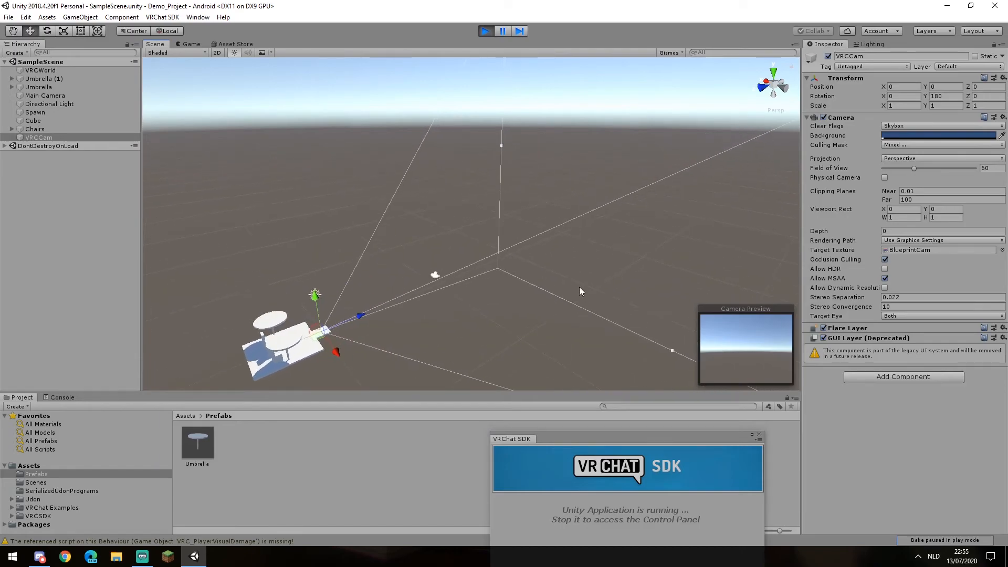
pyautogui.moveTo(578, 286); pyautogui.dragTo(486, 295, button='right')
pyautogui.scroll(5, 538, 364)
pyautogui.scroll(4, 536, 340)
pyautogui.moveTo(541, 336); pyautogui.dragTo(464, 234, button='middle')
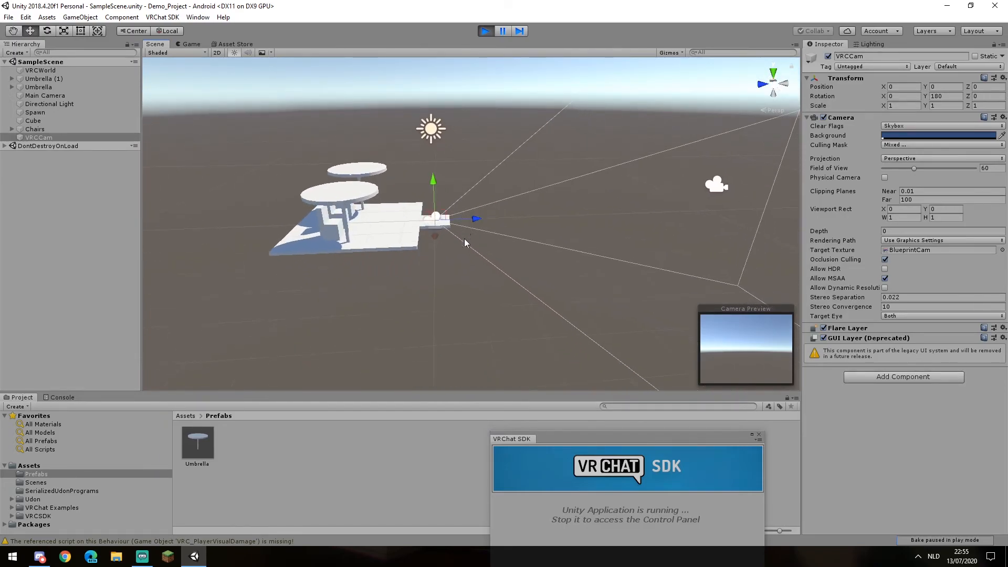
pyautogui.scroll(3, 429, 246)
pyautogui.click(948, 96)
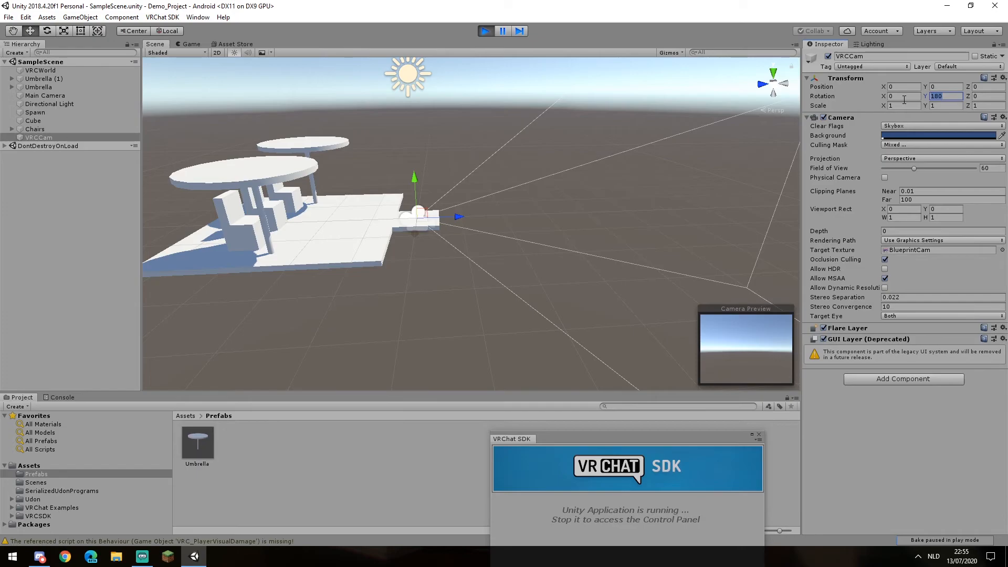
pyautogui.press('BackSpace')
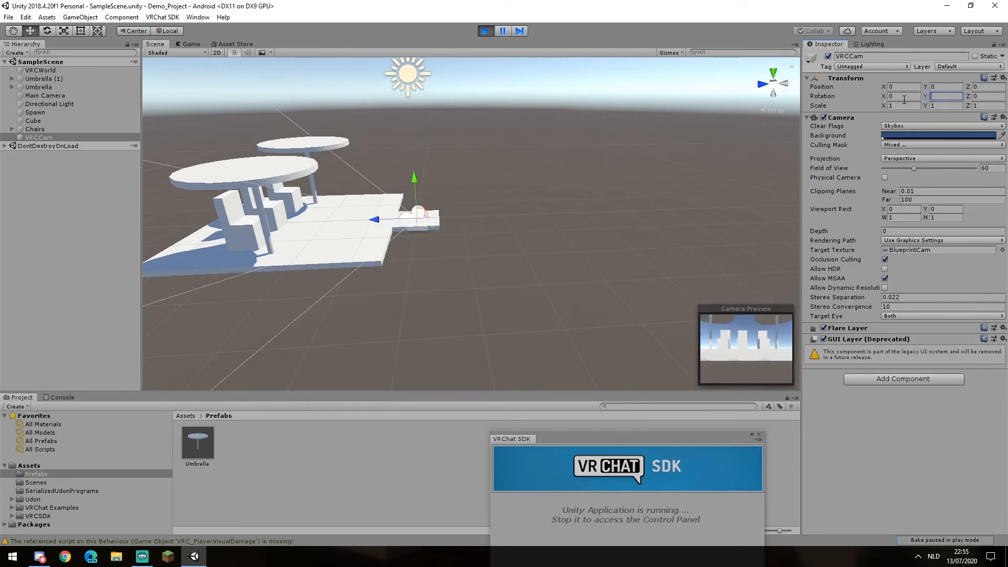
# Move the VRCCam up and back from the platform to about Y 1.74 and Z -1.85
pyautogui.moveTo(510, 180); pyautogui.dragTo(518, 216, button='middle')
pyautogui.moveTo(417, 210); pyautogui.dragTo(415, 177)
pyautogui.moveTo(381, 219); pyautogui.dragTo(467, 225)
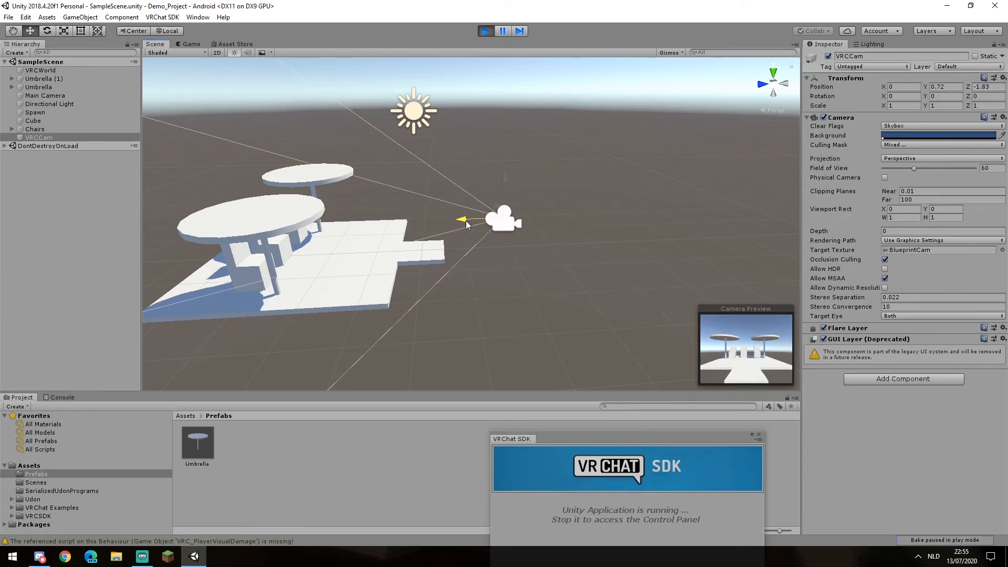
pyautogui.moveTo(504, 178); pyautogui.dragTo(505, 133)
# Set the VRCCam's X rotation to 30 and shift it to about Y 1.89, Z -1.77 to frame the whole platform
pyautogui.click(903, 97)
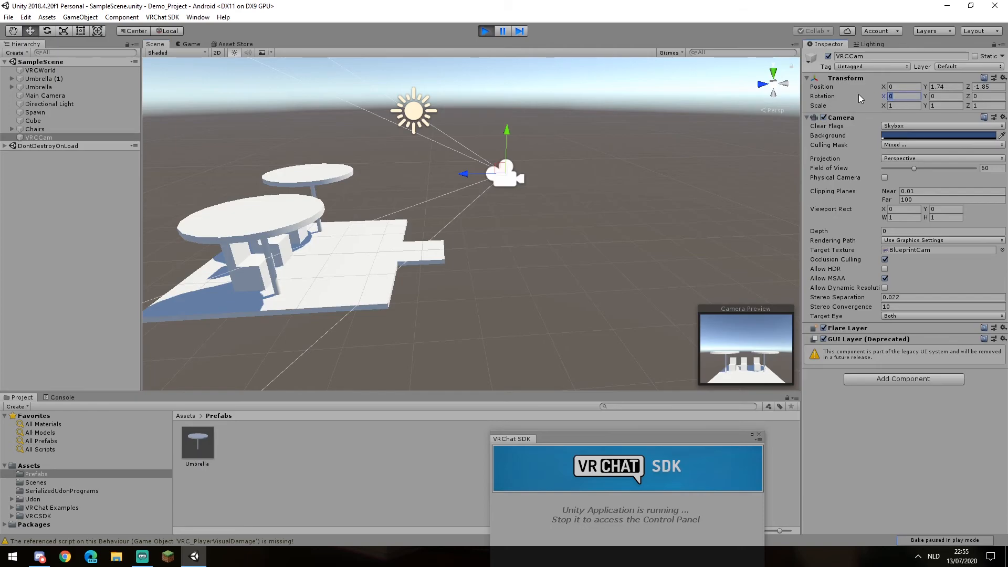
pyautogui.write('-3')
pyautogui.press('BackSpace')
pyautogui.press('BackSpace')
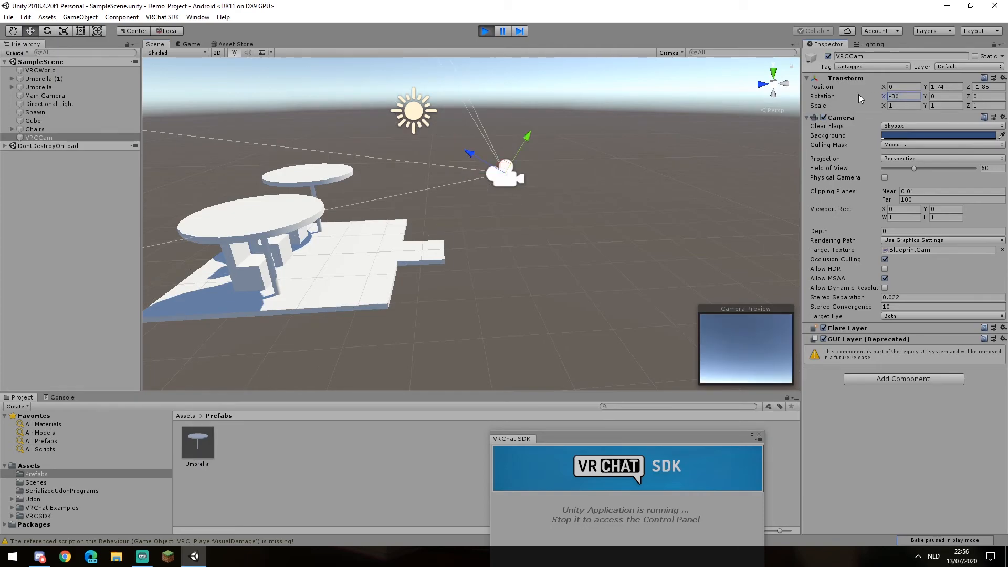
pyautogui.write('30')
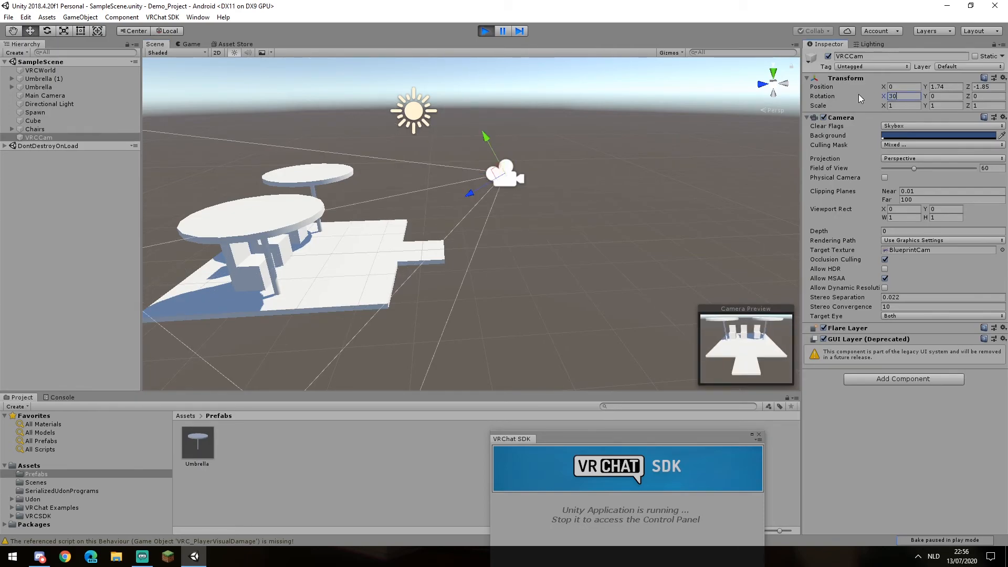
pyautogui.moveTo(484, 137); pyautogui.dragTo(484, 128)
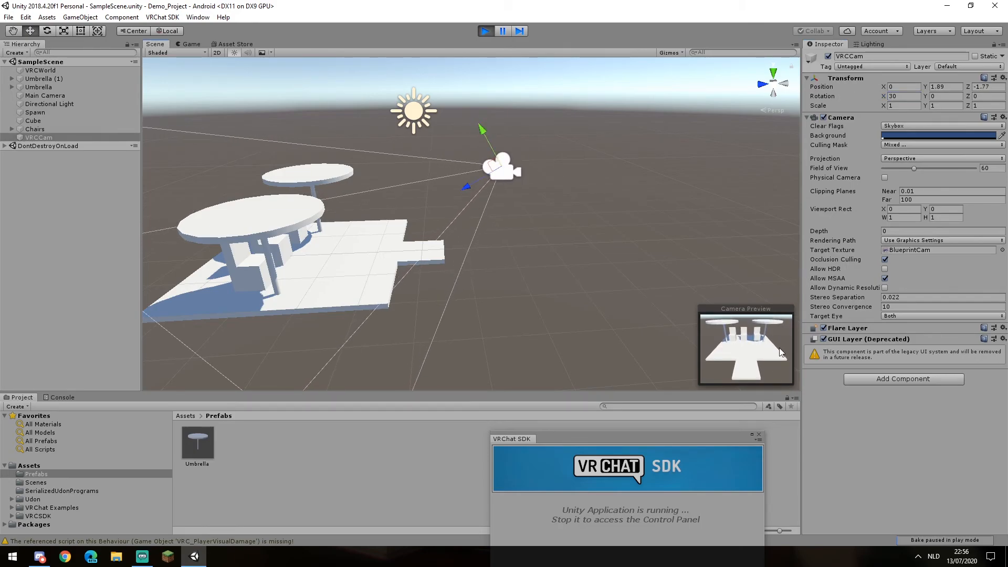
# Include the new preview image, accept the content rights statement, upload the Android version and dismiss the upload message
pyautogui.click(188, 44)
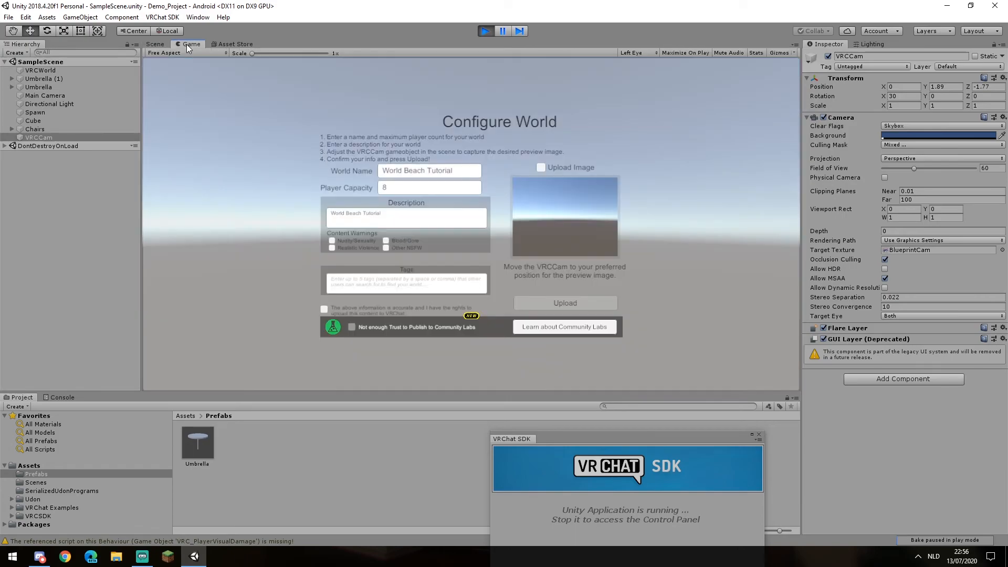
pyautogui.click(540, 168)
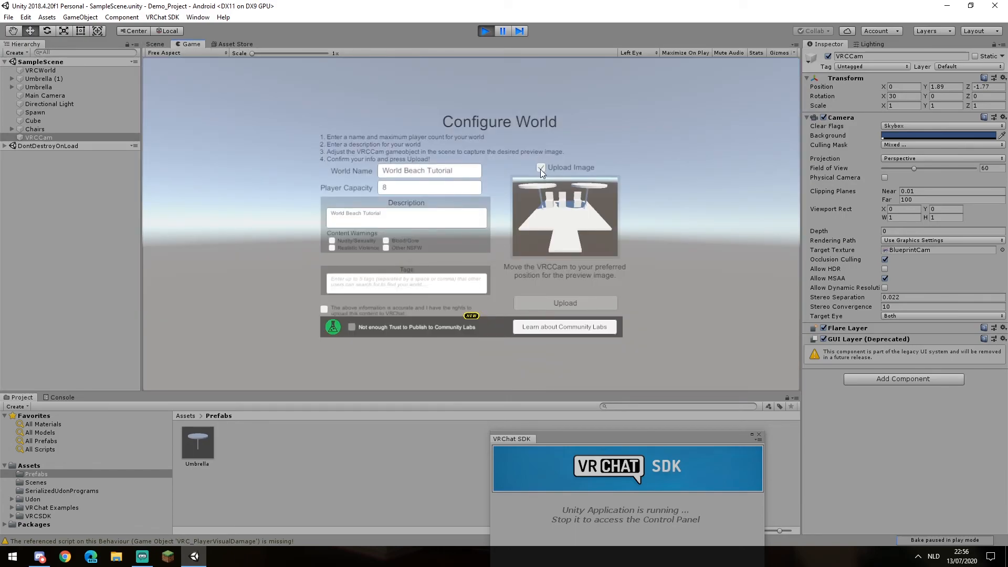
pyautogui.click(541, 168)
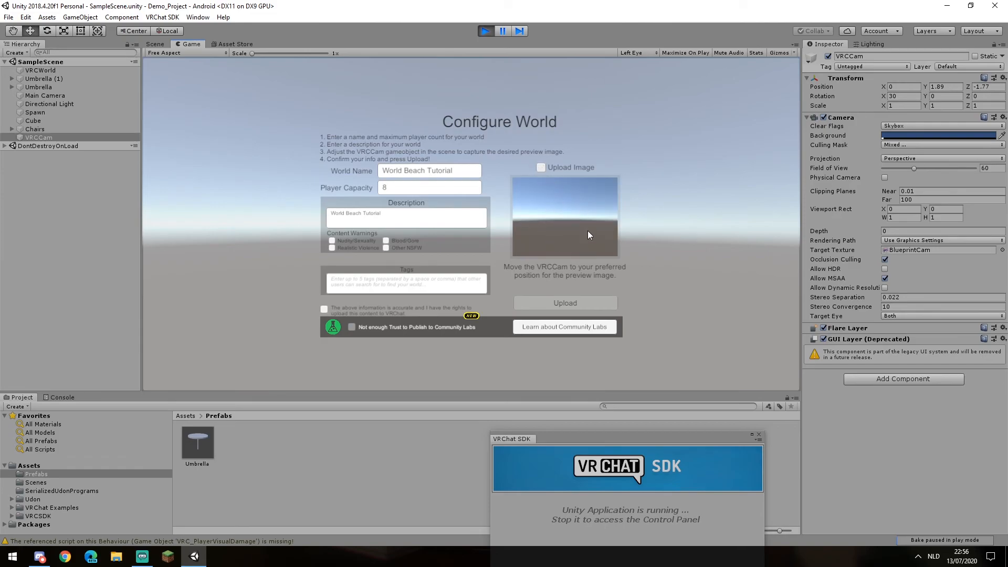
pyautogui.click(540, 167)
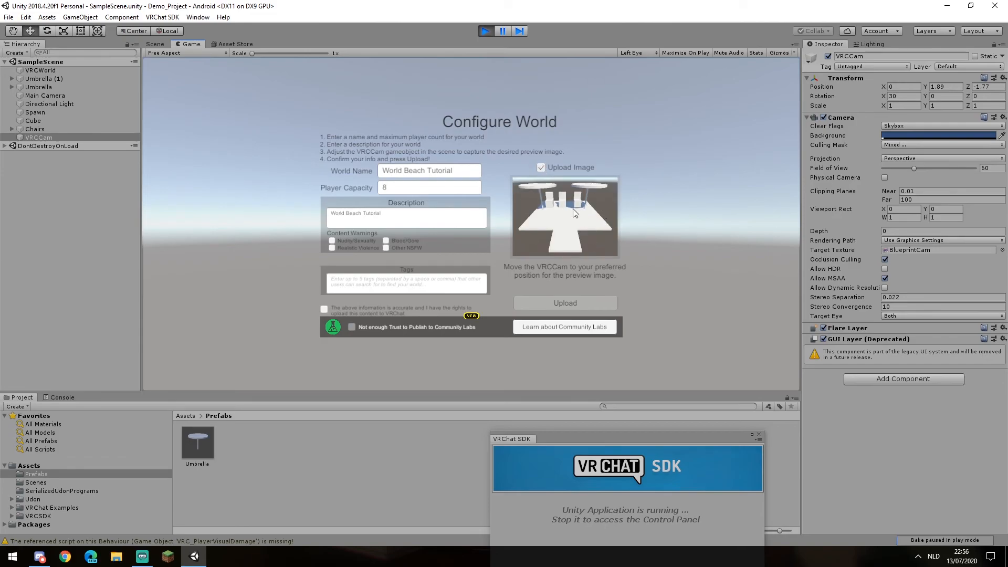
pyautogui.click(358, 309)
pyautogui.click(545, 302)
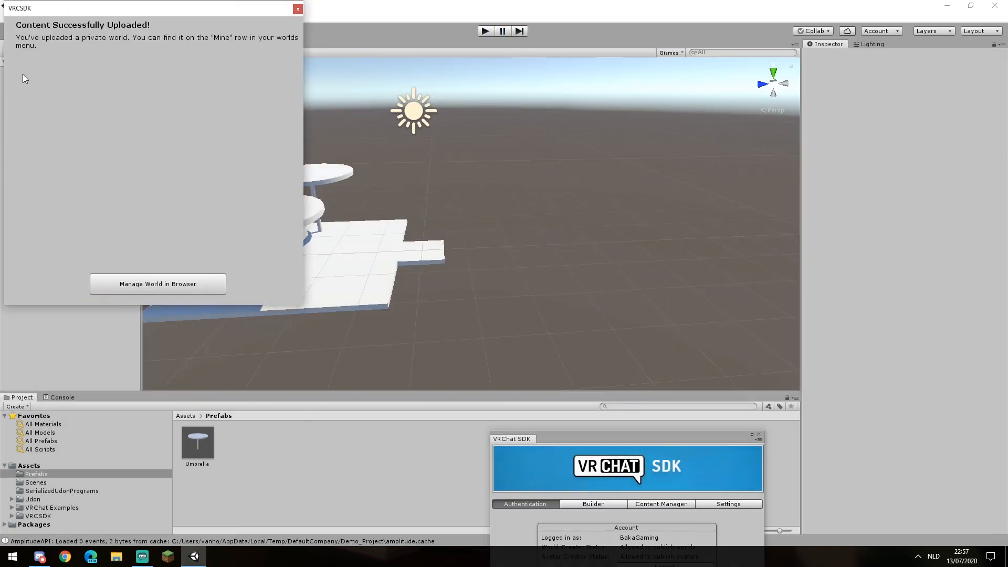
pyautogui.click(298, 9)
pyautogui.moveTo(524, 242); pyautogui.dragTo(487, 229, button='right')
pyautogui.moveTo(487, 229); pyautogui.dragTo(493, 222, button='middle')
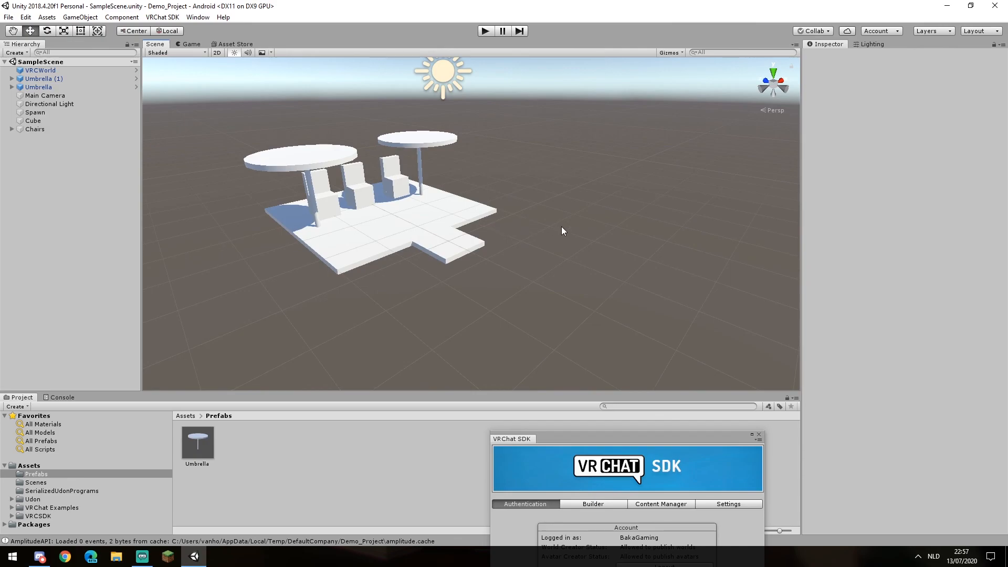
pyautogui.moveTo(560, 225); pyautogui.dragTo(485, 221, button='right')
pyautogui.moveTo(528, 225); pyautogui.dragTo(455, 216, button='middle')
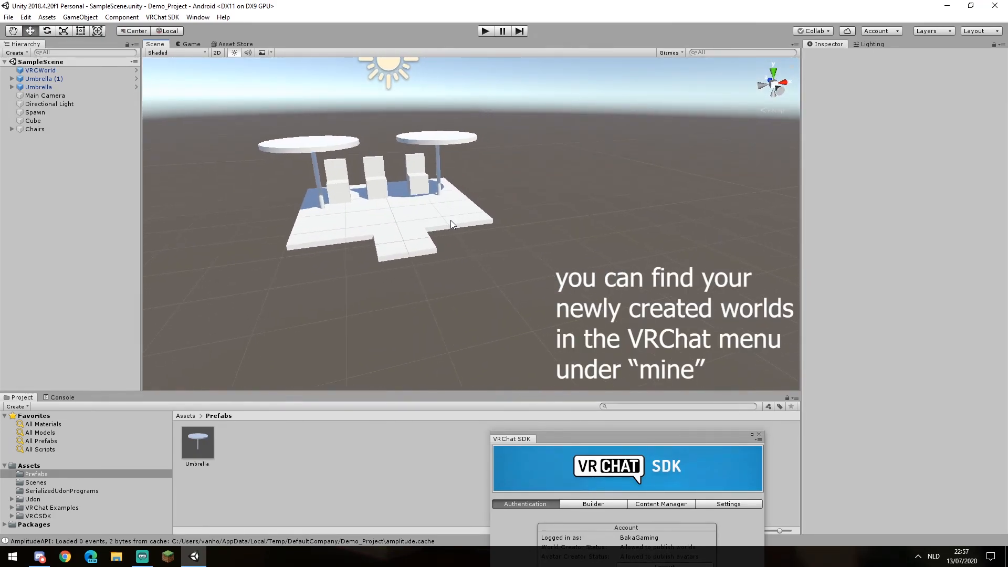